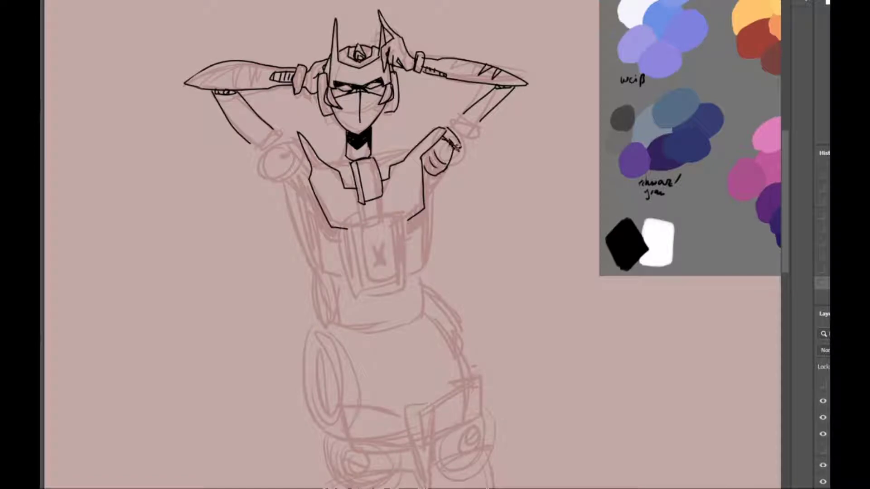
- Ink the right upper arm, the centre chest panel and the lower chest plates over the rough sketch
{"action": "left_click_drag", "start_coordinate": [447, 130], "coordinate": [513, 89]}
{"action": "left_click_drag", "start_coordinate": [338, 219], "coordinate": [403, 271]}
{"action": "left_click_drag", "start_coordinate": [358, 202], "coordinate": [363, 274]}
{"action": "left_click_drag", "start_coordinate": [393, 206], "coordinate": [401, 268]}
{"action": "left_click_drag", "start_coordinate": [314, 222], "coordinate": [349, 274]}
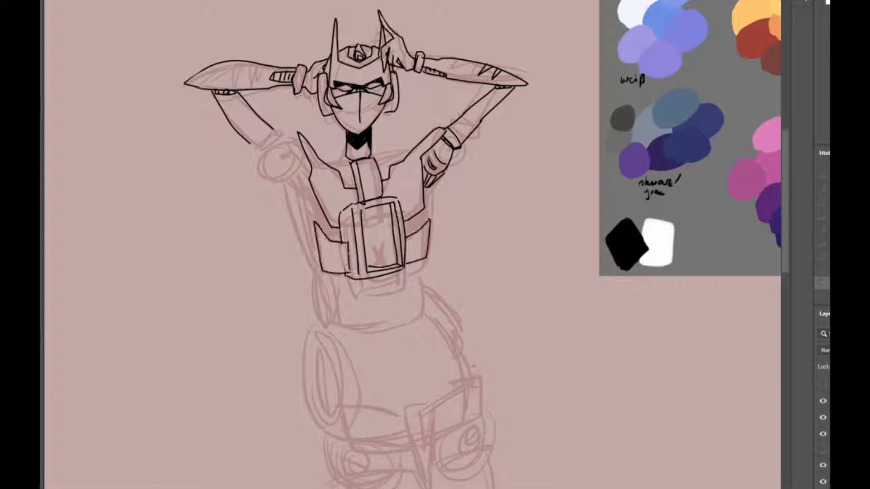
- Ink the left shoulder joint, the side of the torso and the connector beneath the chest panel
{"action": "left_click_drag", "start_coordinate": [275, 128], "coordinate": [282, 141]}
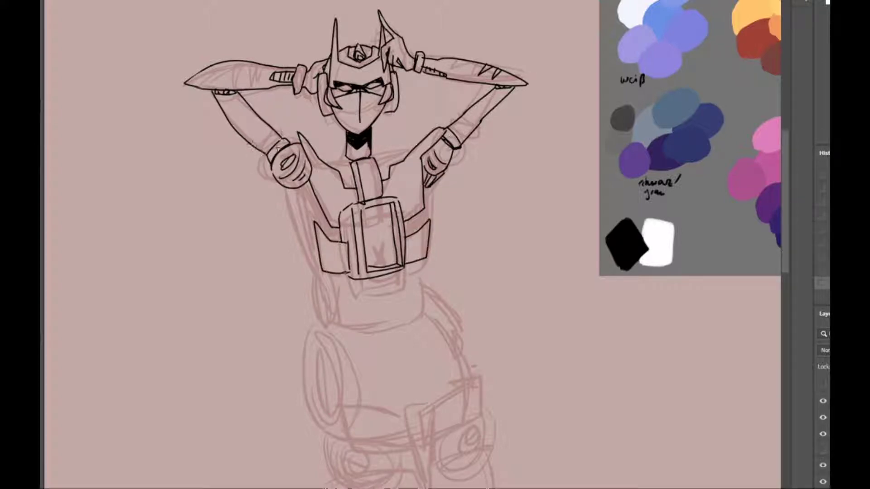
{"action": "left_click_drag", "start_coordinate": [294, 190], "coordinate": [317, 256]}
{"action": "left_click_drag", "start_coordinate": [389, 272], "coordinate": [344, 245]}
{"action": "left_click_drag", "start_coordinate": [348, 277], "coordinate": [363, 290]}
- Shift the inked torso and shoulders slightly upward with Free Transform, and adjust both upper arms to meet the shoulders
{"action": "mouse_move", "coordinate": [348, 103]}
{"action": "left_mouse_down"}
{"action": "mouse_move", "coordinate": [339, 133]}
{"action": "mouse_move", "coordinate": [375, 97]}
{"action": "left_mouse_up"}
{"action": "key", "text": "ctrl+t"}
{"action": "left_click_drag", "start_coordinate": [331, 301], "coordinate": [331, 290]}
{"action": "key", "text": "Return"}
{"action": "left_click_drag", "start_coordinate": [399, 95], "coordinate": [466, 64]}
{"action": "left_click_drag", "start_coordinate": [192, 67], "coordinate": [233, 98]}
{"action": "left_click_drag", "start_coordinate": [166, 64], "coordinate": [217, 120]}
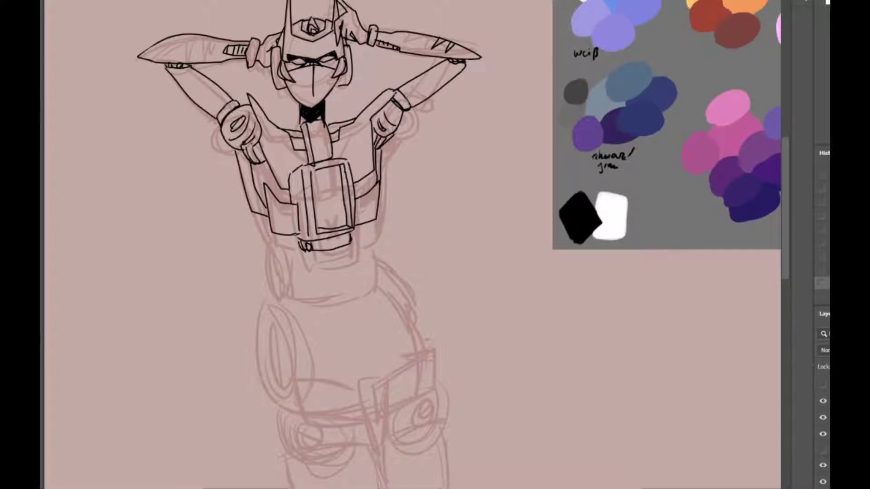
- Ink the two abdomen segments and their round side wheels below the chest
{"action": "mouse_move", "coordinate": [360, 237]}
{"action": "left_mouse_down"}
{"action": "mouse_move", "coordinate": [285, 290]}
{"action": "mouse_move", "coordinate": [374, 278]}
{"action": "left_mouse_up"}
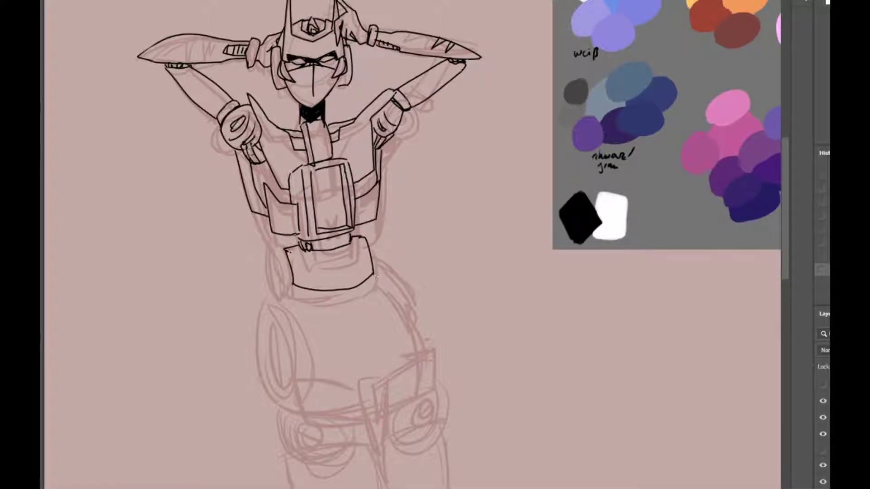
{"action": "left_click_drag", "start_coordinate": [290, 249], "coordinate": [282, 257]}
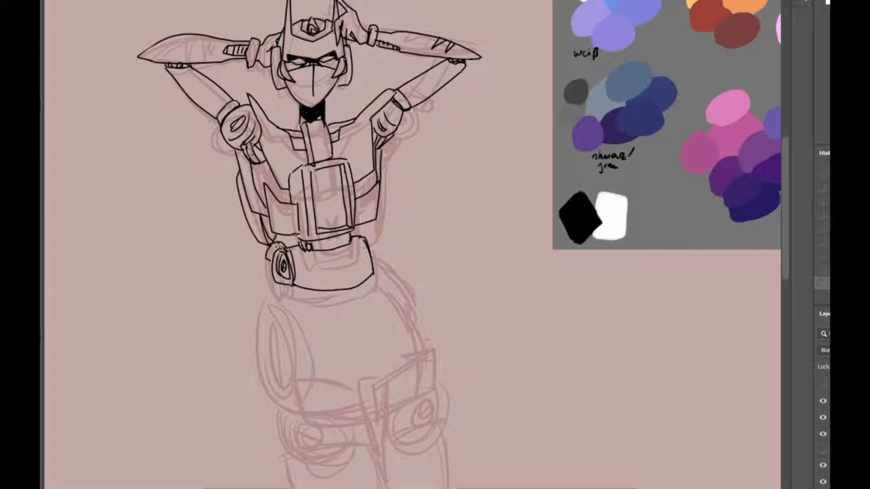
{"action": "mouse_move", "coordinate": [376, 290]}
{"action": "left_mouse_down"}
{"action": "mouse_move", "coordinate": [360, 233]}
{"action": "mouse_move", "coordinate": [379, 267]}
{"action": "left_mouse_up"}
{"action": "left_click_drag", "start_coordinate": [271, 230], "coordinate": [375, 272]}
{"action": "left_click_drag", "start_coordinate": [371, 230], "coordinate": [378, 251]}
{"action": "left_click_drag", "start_coordinate": [278, 245], "coordinate": [285, 271]}
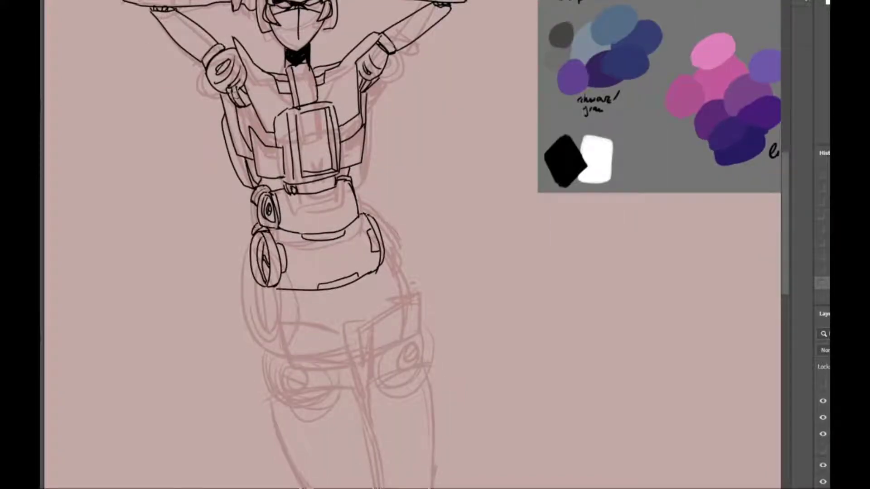
- Ink the small fin beside the waist, the pelvis belt panels and the pointed centre plate
{"action": "left_click_drag", "start_coordinate": [356, 194], "coordinate": [380, 205]}
{"action": "left_click_drag", "start_coordinate": [408, 272], "coordinate": [427, 254]}
{"action": "left_click_drag", "start_coordinate": [328, 294], "coordinate": [351, 367]}
{"action": "left_click_drag", "start_coordinate": [360, 288], "coordinate": [361, 355]}
{"action": "mouse_move", "coordinate": [285, 292]}
{"action": "left_mouse_down"}
{"action": "mouse_move", "coordinate": [286, 312]}
{"action": "mouse_move", "coordinate": [326, 311]}
{"action": "left_mouse_up"}
{"action": "left_click_drag", "start_coordinate": [346, 276], "coordinate": [375, 352]}
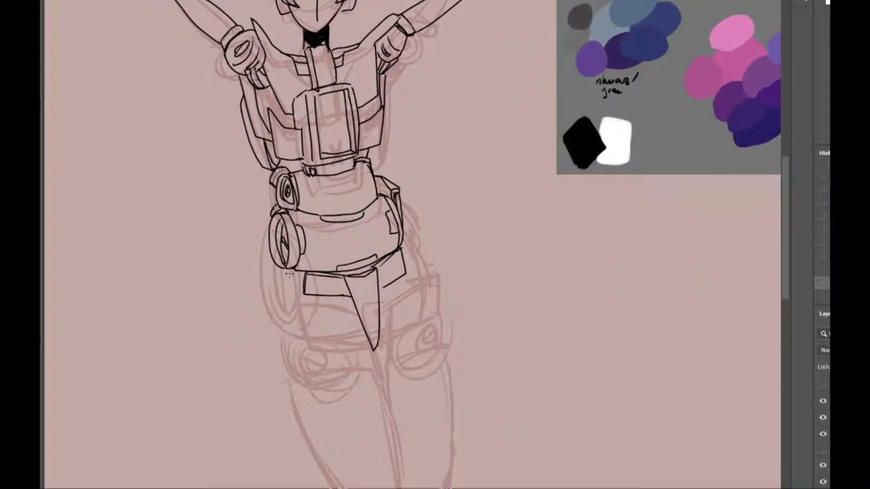
- Ink the two rounded hip blocks with their circular joints below the pelvis belt
{"action": "left_click_drag", "start_coordinate": [402, 250], "coordinate": [410, 270]}
{"action": "left_click_drag", "start_coordinate": [320, 298], "coordinate": [323, 299]}
{"action": "left_click_drag", "start_coordinate": [398, 282], "coordinate": [422, 295]}
{"action": "mouse_move", "coordinate": [317, 345]}
{"action": "left_mouse_down"}
{"action": "mouse_move", "coordinate": [355, 259]}
{"action": "mouse_move", "coordinate": [354, 363]}
{"action": "left_mouse_up"}
{"action": "left_click_drag", "start_coordinate": [410, 263], "coordinate": [424, 332]}
- Ink the outlines and knee creases of both legs below the hip blocks
{"action": "left_click_drag", "start_coordinate": [483, 236], "coordinate": [476, 340]}
{"action": "left_click_drag", "start_coordinate": [357, 360], "coordinate": [389, 369]}
{"action": "left_click_drag", "start_coordinate": [435, 318], "coordinate": [450, 260]}
{"action": "left_click_drag", "start_coordinate": [369, 304], "coordinate": [419, 365]}
{"action": "left_click_drag", "start_coordinate": [437, 276], "coordinate": [440, 358]}
{"action": "left_click_drag", "start_coordinate": [451, 295], "coordinate": [457, 438]}
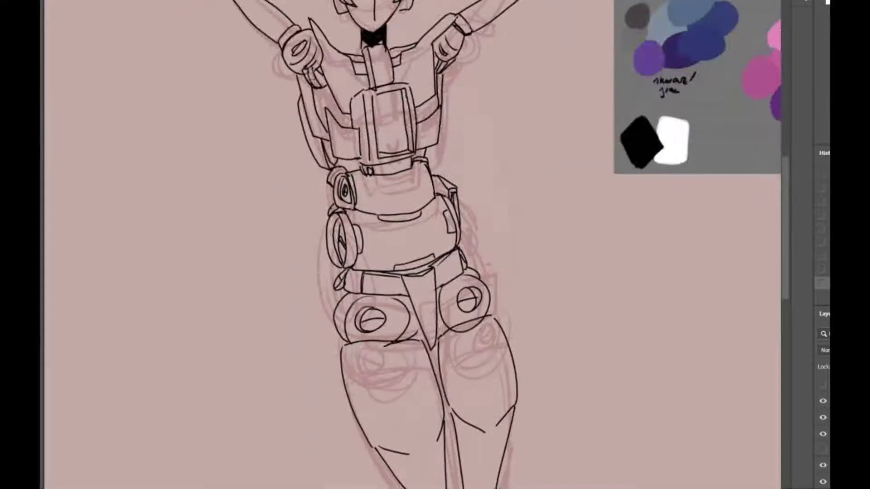
- Refine the inner and outer contours of both legs and draw a small emblem on the chest panel
{"action": "left_click_drag", "start_coordinate": [407, 272], "coordinate": [475, 208]}
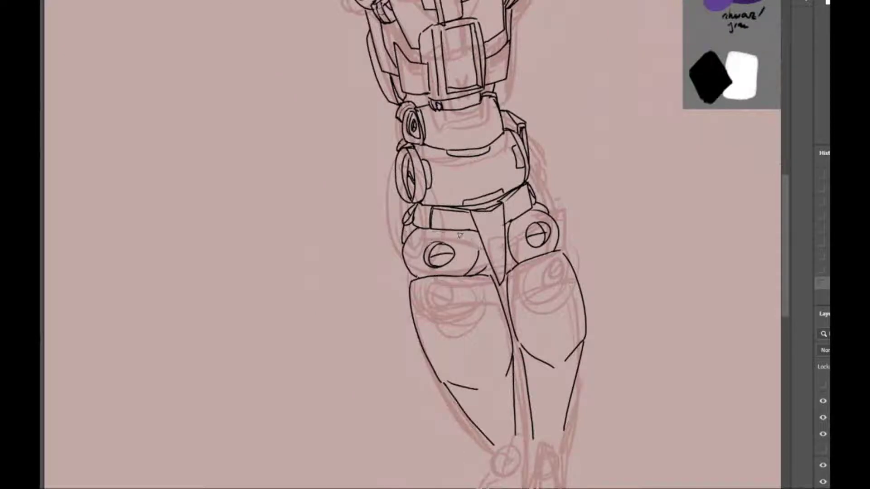
{"action": "left_click_drag", "start_coordinate": [485, 280], "coordinate": [442, 170]}
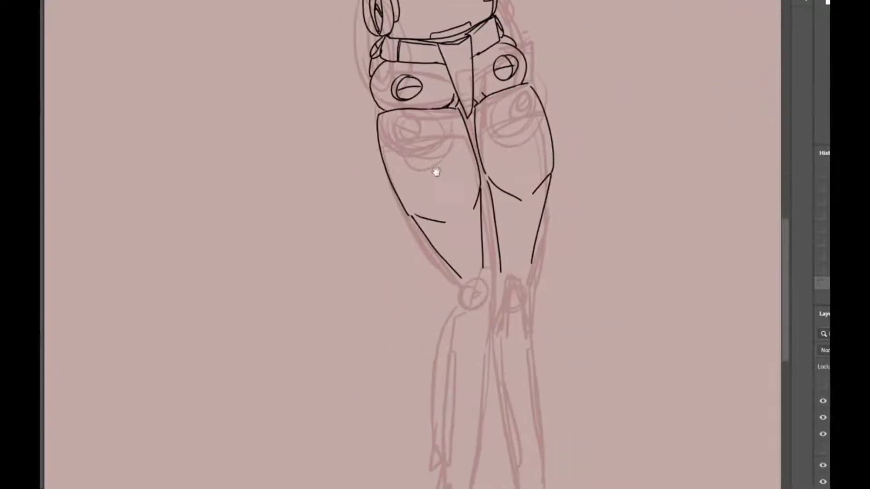
{"action": "left_click_drag", "start_coordinate": [431, 31], "coordinate": [499, 280]}
{"action": "mouse_move", "coordinate": [574, 478]}
{"action": "left_mouse_down"}
{"action": "mouse_move", "coordinate": [524, 229]}
{"action": "mouse_move", "coordinate": [500, 314]}
{"action": "left_mouse_up"}
{"action": "left_click_drag", "start_coordinate": [370, 264], "coordinate": [408, 370]}
{"action": "left_click_drag", "start_coordinate": [528, 246], "coordinate": [544, 324]}
{"action": "mouse_move", "coordinate": [421, 37]}
{"action": "left_mouse_down"}
{"action": "mouse_move", "coordinate": [448, 169]}
{"action": "mouse_move", "coordinate": [494, 304]}
{"action": "mouse_move", "coordinate": [466, 265]}
{"action": "mouse_move", "coordinate": [466, 188]}
{"action": "mouse_move", "coordinate": [454, 139]}
{"action": "mouse_move", "coordinate": [466, 4]}
{"action": "left_mouse_up"}
{"action": "left_click_drag", "start_coordinate": [530, 280], "coordinate": [544, 377]}
{"action": "key", "text": "ctrl+z"}
{"action": "mouse_move", "coordinate": [508, 222]}
{"action": "left_mouse_down"}
{"action": "mouse_move", "coordinate": [525, 300]}
{"action": "mouse_move", "coordinate": [525, 373]}
{"action": "left_mouse_up"}
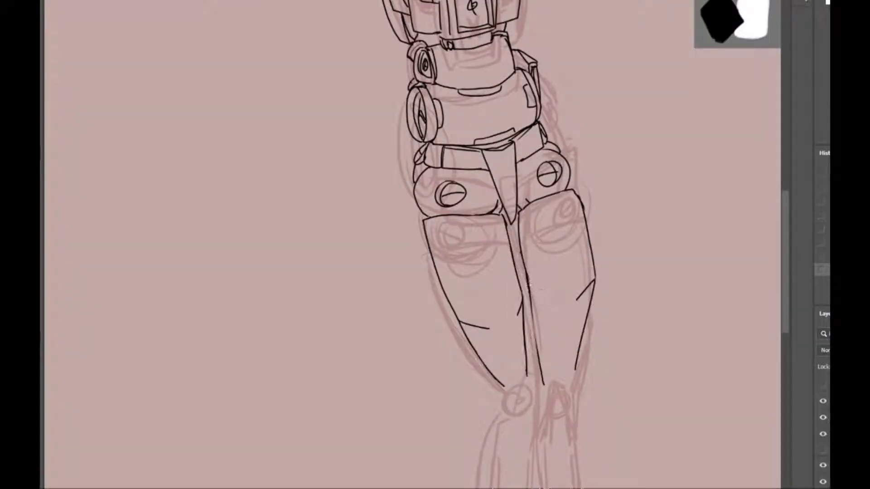
- Fill the gaps between the chest plates, under the chest and above the pelvis with solid black
{"action": "left_click_drag", "start_coordinate": [546, 295], "coordinate": [503, 136]}
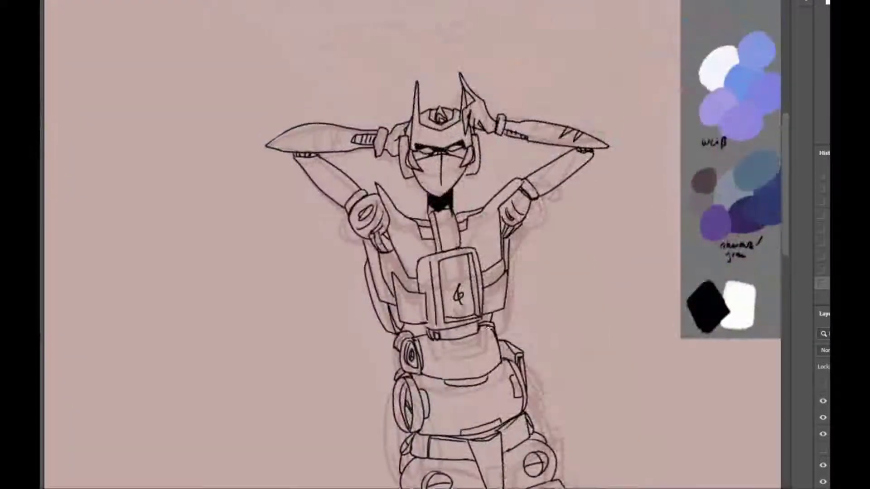
{"action": "left_click_drag", "start_coordinate": [519, 272], "coordinate": [498, 290]}
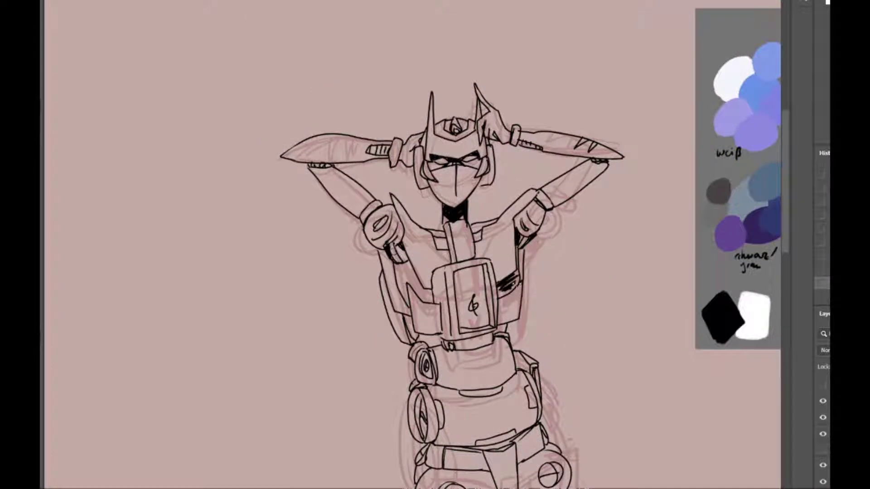
{"action": "left_click_drag", "start_coordinate": [396, 265], "coordinate": [407, 306]}
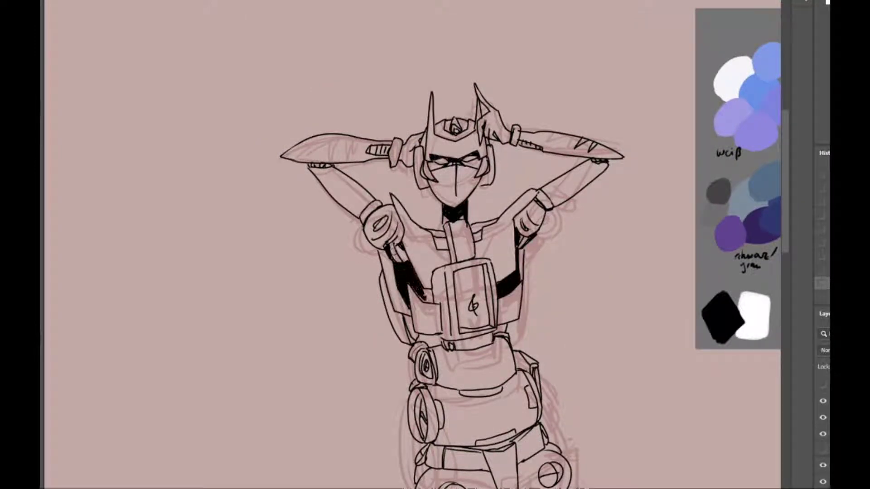
{"action": "left_click_drag", "start_coordinate": [453, 244], "coordinate": [458, 290]}
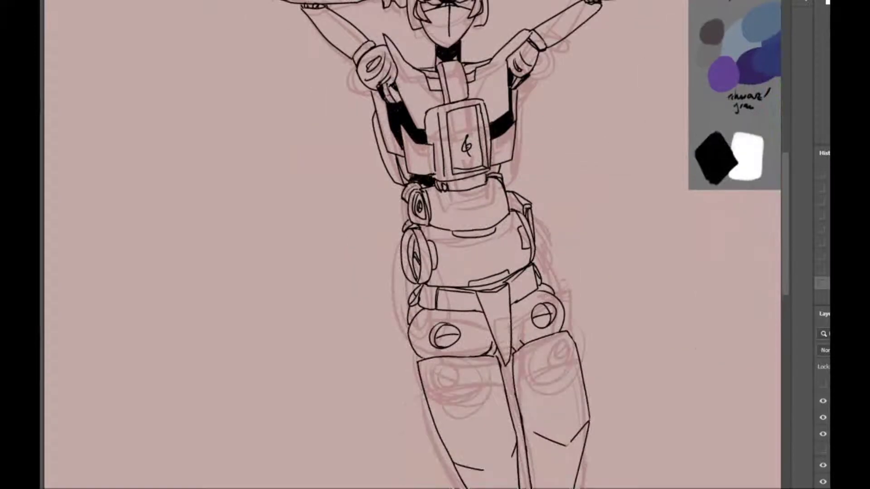
{"action": "scroll", "coordinate": [447, 244], "scroll_direction": "down", "scroll_amount": 3}
{"action": "left_click_drag", "start_coordinate": [461, 213], "coordinate": [487, 211]}
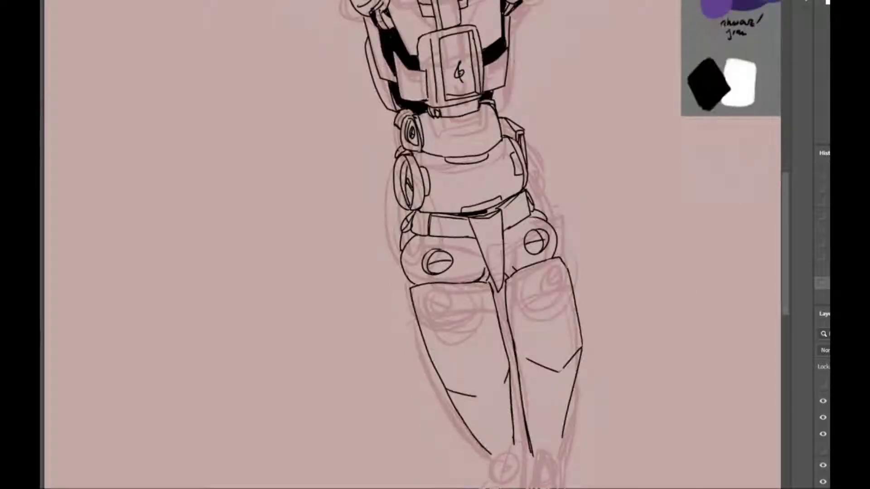
- Paint the hands, forearm grips, helmet crest and face mask light violet
{"action": "scroll", "coordinate": [435, 244], "scroll_direction": "up", "scroll_amount": 10}
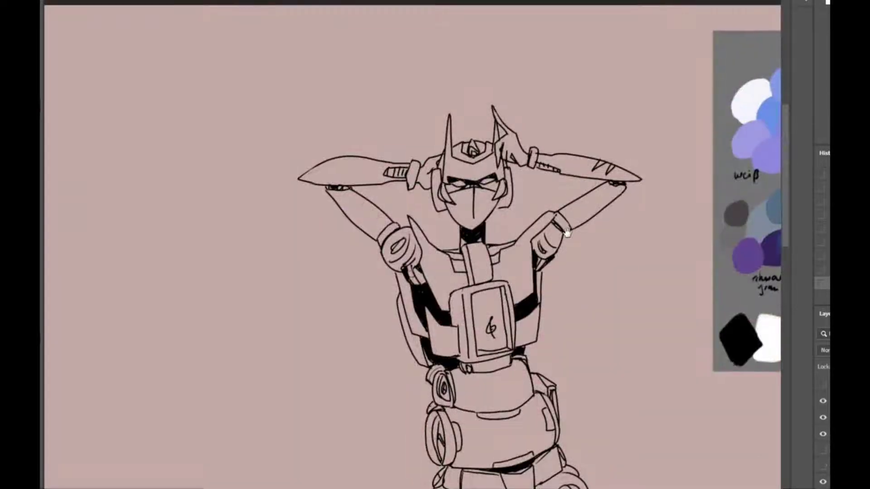
{"action": "scroll", "coordinate": [435, 244], "scroll_direction": "right", "scroll_amount": 2}
{"action": "left_click_drag", "start_coordinate": [349, 161], "coordinate": [374, 138]}
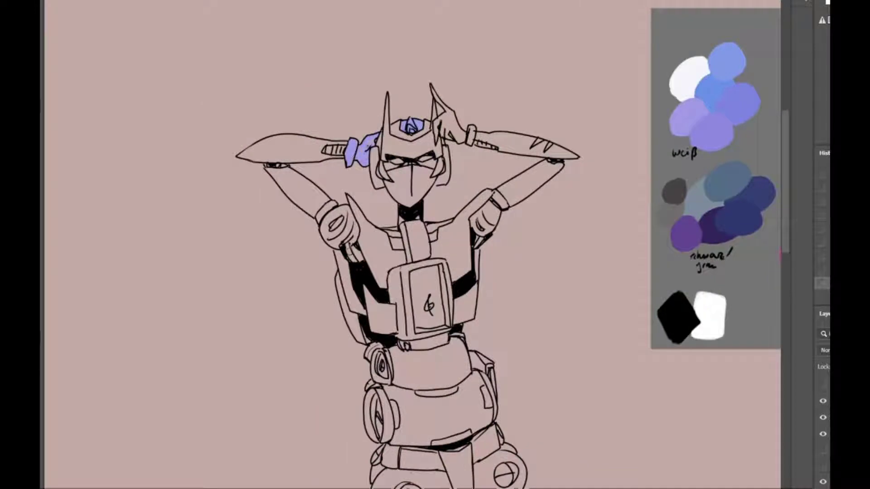
{"action": "left_click_drag", "start_coordinate": [464, 136], "coordinate": [434, 95]}
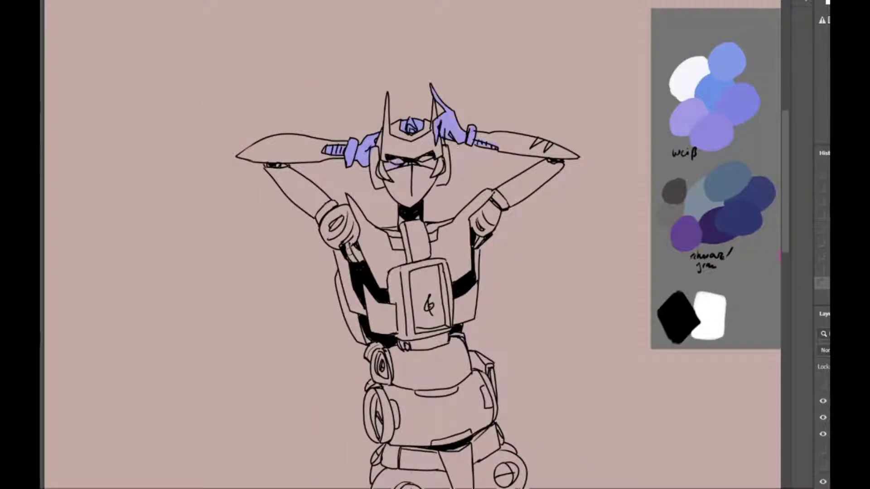
{"action": "left_click_drag", "start_coordinate": [395, 172], "coordinate": [421, 198]}
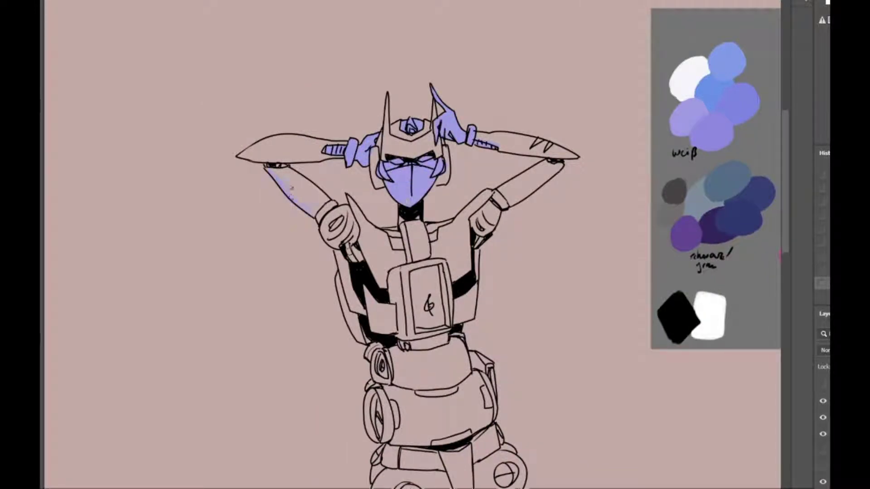
- Paint the shoulder joints, collar strip and right upper arm light violet
{"action": "left_click_drag", "start_coordinate": [327, 213], "coordinate": [351, 242]}
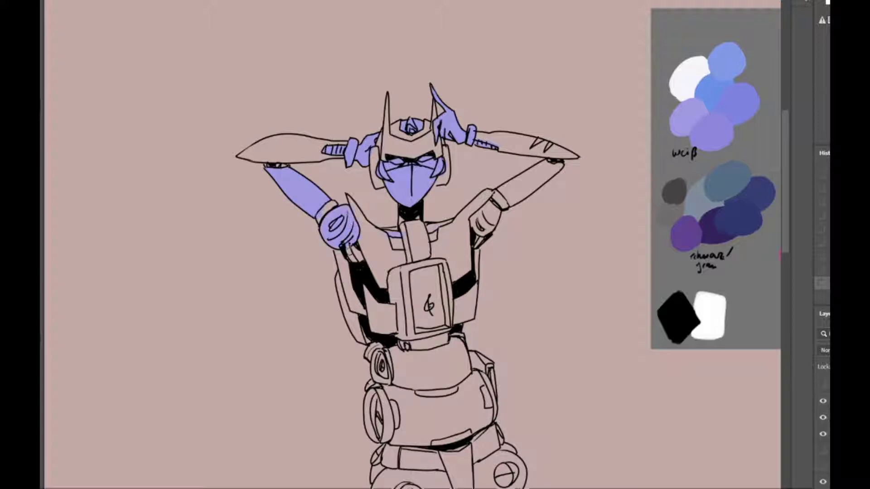
{"action": "left_click_drag", "start_coordinate": [428, 231], "coordinate": [437, 225]}
{"action": "left_click_drag", "start_coordinate": [507, 202], "coordinate": [546, 172]}
- Paint both abdomen segments and their side wheels light violet
{"action": "mouse_move", "coordinate": [453, 317]}
{"action": "left_mouse_down"}
{"action": "mouse_move", "coordinate": [474, 223]}
{"action": "mouse_move", "coordinate": [469, 151]}
{"action": "left_mouse_up"}
{"action": "mouse_move", "coordinate": [394, 195]}
{"action": "left_mouse_down"}
{"action": "mouse_move", "coordinate": [408, 202]}
{"action": "mouse_move", "coordinate": [481, 185]}
{"action": "left_mouse_up"}
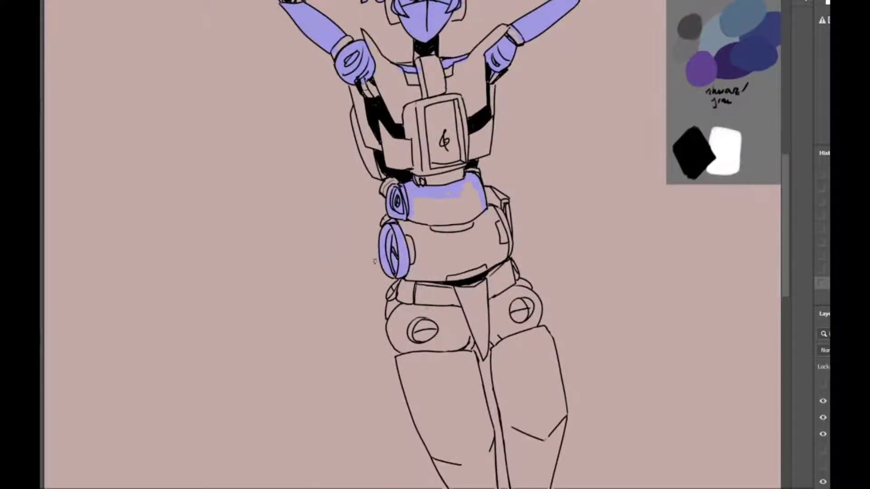
{"action": "left_click_drag", "start_coordinate": [421, 213], "coordinate": [448, 189]}
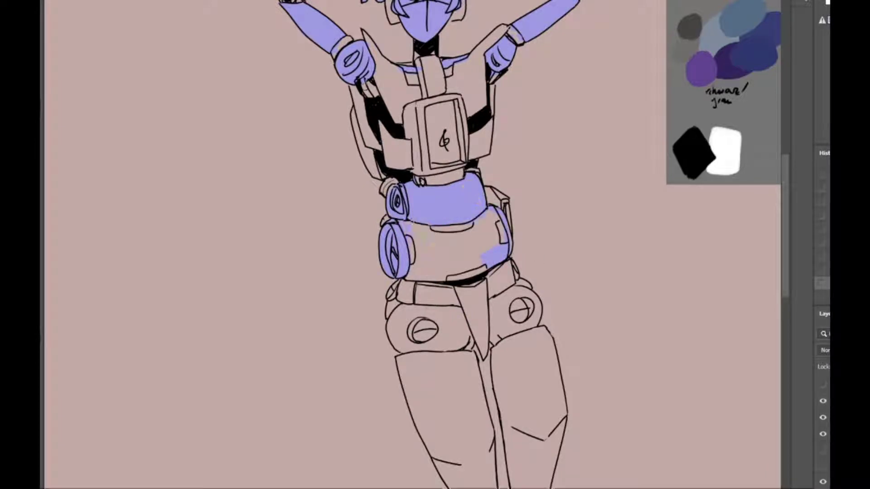
{"action": "left_click_drag", "start_coordinate": [404, 231], "coordinate": [499, 236]}
{"action": "left_click_drag", "start_coordinate": [435, 272], "coordinate": [480, 267]}
- Paint the circular hip joints and both legs light violet
{"action": "left_click_drag", "start_coordinate": [454, 317], "coordinate": [451, 227]}
{"action": "left_click_drag", "start_coordinate": [503, 206], "coordinate": [512, 213]}
{"action": "left_click_drag", "start_coordinate": [453, 317], "coordinate": [451, 236]}
{"action": "mouse_move", "coordinate": [392, 190]}
{"action": "left_mouse_down"}
{"action": "mouse_move", "coordinate": [432, 186]}
{"action": "mouse_move", "coordinate": [410, 270]}
{"action": "mouse_move", "coordinate": [424, 199]}
{"action": "mouse_move", "coordinate": [456, 260]}
{"action": "mouse_move", "coordinate": [437, 290]}
{"action": "mouse_move", "coordinate": [508, 281]}
{"action": "mouse_move", "coordinate": [489, 198]}
{"action": "mouse_move", "coordinate": [528, 204]}
{"action": "mouse_move", "coordinate": [540, 254]}
{"action": "mouse_move", "coordinate": [521, 290]}
{"action": "left_mouse_up"}
- Paint the neck plate, shoulder connectors, waist trims, hip blocks and helmet crest rim dark blue
{"action": "scroll", "coordinate": [517, 202], "scroll_direction": "up", "scroll_amount": 6}
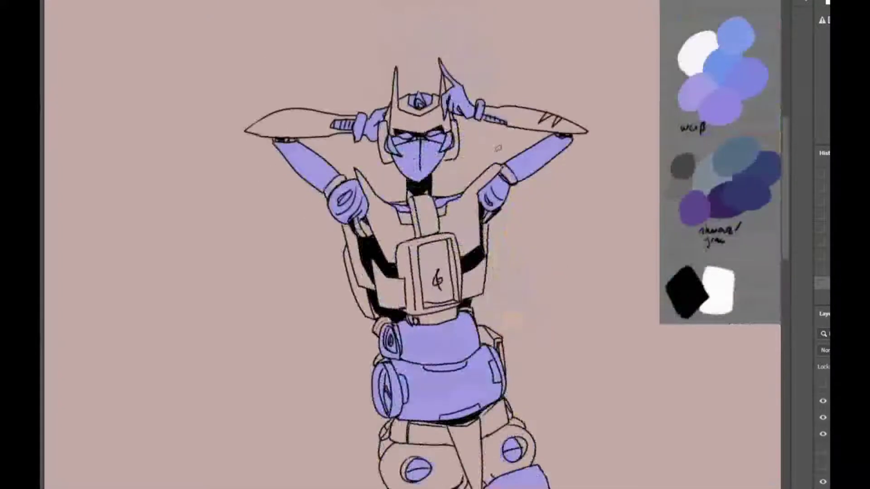
{"action": "left_click_drag", "start_coordinate": [446, 163], "coordinate": [465, 211]}
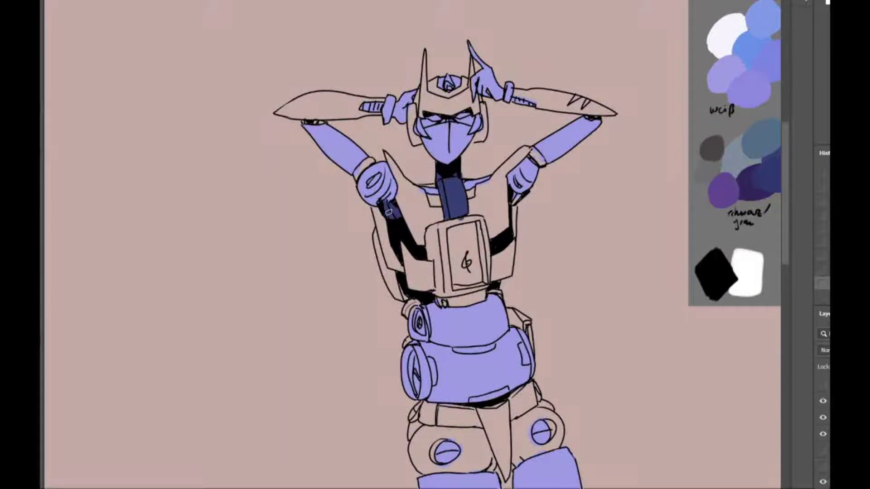
{"action": "scroll", "coordinate": [435, 244], "scroll_direction": "down", "scroll_amount": 5}
{"action": "left_click_drag", "start_coordinate": [451, 171], "coordinate": [393, 154]}
{"action": "mouse_move", "coordinate": [446, 171]}
{"action": "left_mouse_down"}
{"action": "mouse_move", "coordinate": [469, 206]}
{"action": "mouse_move", "coordinate": [441, 177]}
{"action": "mouse_move", "coordinate": [444, 200]}
{"action": "mouse_move", "coordinate": [369, 265]}
{"action": "left_mouse_up"}
{"action": "mouse_move", "coordinate": [451, 207]}
{"action": "left_mouse_down"}
{"action": "mouse_move", "coordinate": [426, 224]}
{"action": "mouse_move", "coordinate": [453, 195]}
{"action": "mouse_move", "coordinate": [446, 260]}
{"action": "left_mouse_up"}
{"action": "mouse_move", "coordinate": [345, 170]}
{"action": "left_mouse_down"}
{"action": "mouse_move", "coordinate": [441, 275]}
{"action": "mouse_move", "coordinate": [501, 249]}
{"action": "left_mouse_up"}
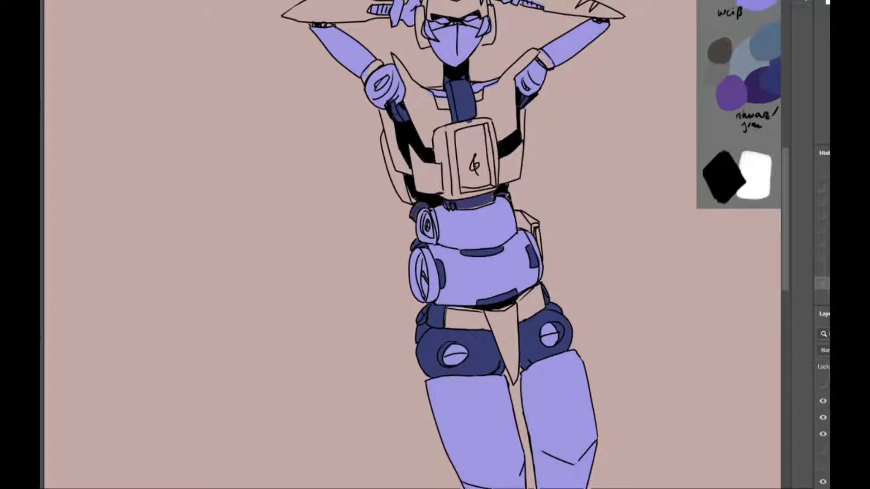
{"action": "left_click_drag", "start_coordinate": [437, 196], "coordinate": [385, 428]}
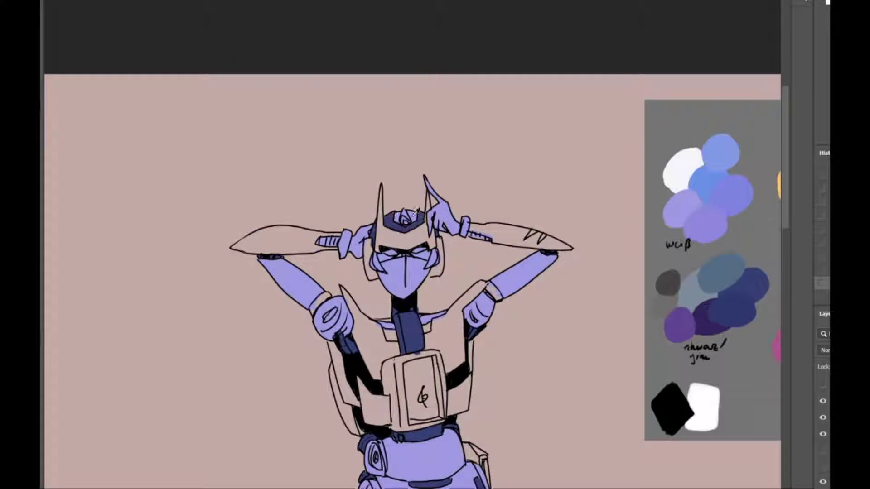
- Paint the collar tabs and the helmet's ear pieces orange
{"action": "scroll", "coordinate": [403, 245], "scroll_direction": "down", "scroll_amount": 1}
{"action": "scroll", "coordinate": [403, 245], "scroll_direction": "up", "scroll_amount": 3}
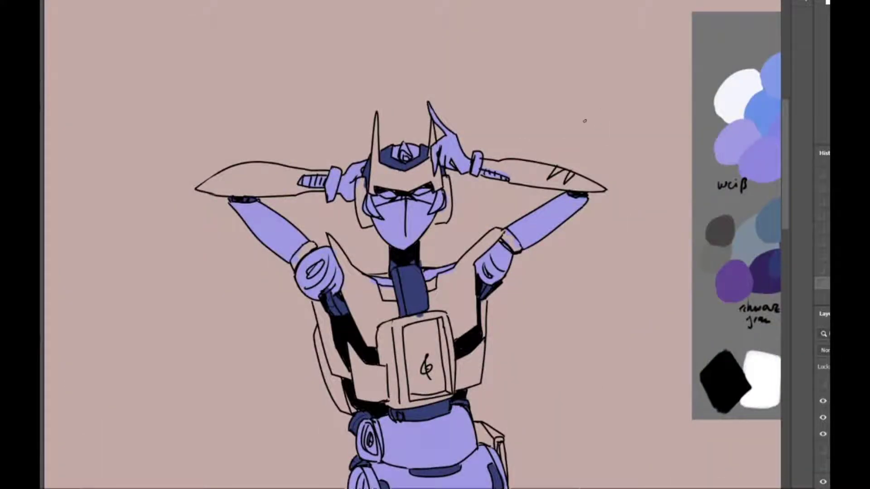
{"action": "left_click", "coordinate": [386, 293]}
{"action": "scroll", "coordinate": [408, 244], "scroll_direction": "right", "scroll_amount": 2}
{"action": "scroll", "coordinate": [408, 244], "scroll_direction": "down", "scroll_amount": 1}
{"action": "scroll", "coordinate": [407, 245], "scroll_direction": "up", "scroll_amount": 1}
- Paint the upper-arm bands and the helmet with its horns dark purple, with light pink accents on the forearm scratches
{"action": "left_click_drag", "start_coordinate": [252, 283], "coordinate": [260, 272]}
{"action": "left_click_drag", "start_coordinate": [463, 245], "coordinate": [481, 265]}
{"action": "mouse_move", "coordinate": [340, 183]}
{"action": "left_mouse_down"}
{"action": "mouse_move", "coordinate": [391, 201]}
{"action": "mouse_move", "coordinate": [335, 204]}
{"action": "left_mouse_up"}
{"action": "left_click_drag", "start_coordinate": [388, 194], "coordinate": [403, 205]}
{"action": "left_click_drag", "start_coordinate": [390, 170], "coordinate": [395, 175]}
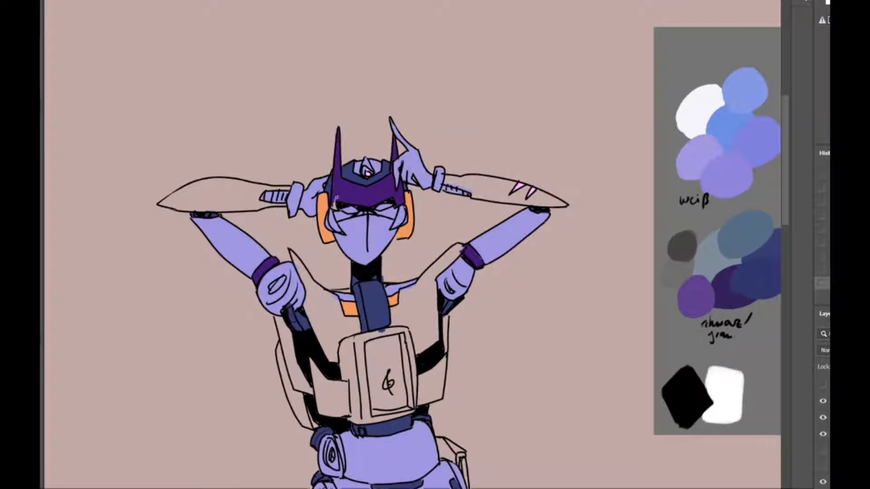
- Paint the left forearm dark purple
{"action": "scroll", "coordinate": [407, 244], "scroll_direction": "left", "scroll_amount": 3}
{"action": "scroll", "coordinate": [408, 245], "scroll_direction": "down", "scroll_amount": 2}
{"action": "left_click_drag", "start_coordinate": [420, 125], "coordinate": [290, 140]}
{"action": "left_click_drag", "start_coordinate": [390, 116], "coordinate": [337, 124]}
{"action": "mouse_move", "coordinate": [290, 142]}
{"action": "left_mouse_down"}
{"action": "mouse_move", "coordinate": [357, 146]}
{"action": "mouse_move", "coordinate": [295, 138]}
{"action": "left_mouse_up"}
{"action": "left_click_drag", "start_coordinate": [348, 127], "coordinate": [297, 138]}
- Paint the small fin beside the waist and the right forearm dark purple
{"action": "scroll", "coordinate": [408, 244], "scroll_direction": "right", "scroll_amount": 3}
{"action": "scroll", "coordinate": [408, 244], "scroll_direction": "down", "scroll_amount": 3}
{"action": "scroll", "coordinate": [408, 245], "scroll_direction": "right", "scroll_amount": 2}
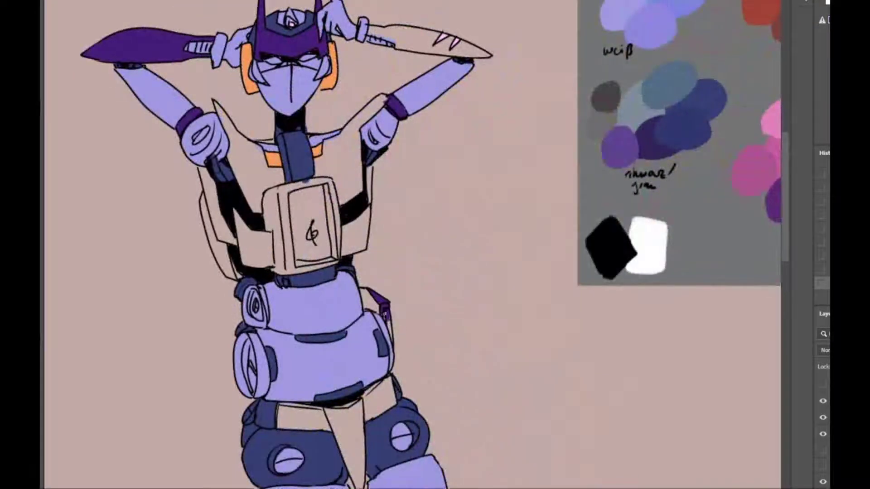
{"action": "scroll", "coordinate": [408, 244], "scroll_direction": "left", "scroll_amount": 3}
{"action": "scroll", "coordinate": [408, 244], "scroll_direction": "up", "scroll_amount": 2}
{"action": "left_click_drag", "start_coordinate": [471, 126], "coordinate": [557, 146]}
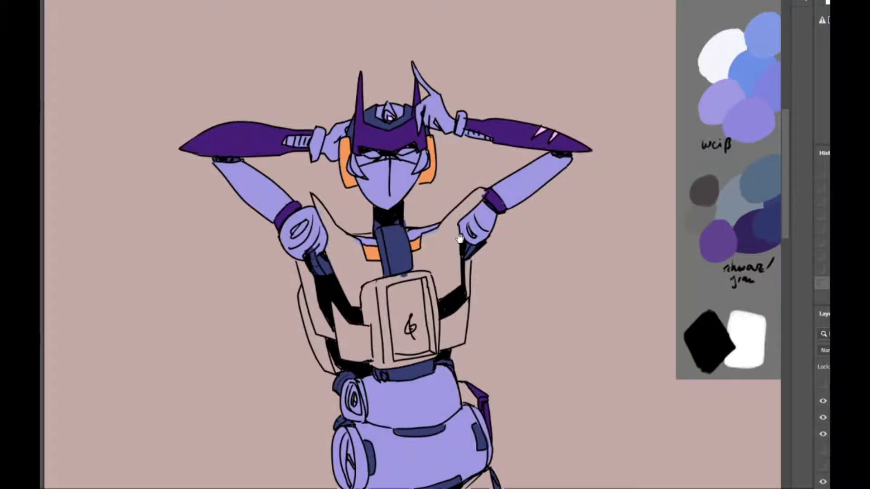
- Paint the left torso plates and the centre chest panel dark purple, and start on the right chest plate
{"action": "left_click_drag", "start_coordinate": [459, 239], "coordinate": [504, 166]}
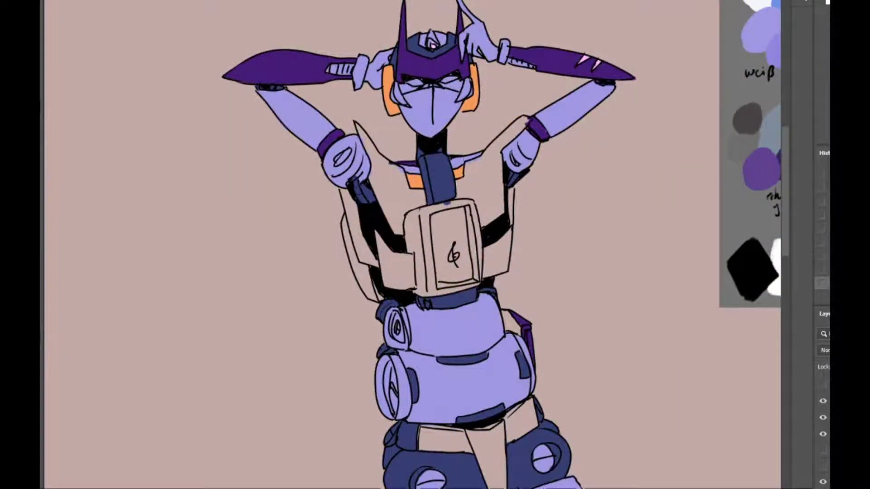
{"action": "mouse_move", "coordinate": [375, 175]}
{"action": "left_mouse_down"}
{"action": "mouse_move", "coordinate": [405, 233]}
{"action": "mouse_move", "coordinate": [385, 256]}
{"action": "mouse_move", "coordinate": [349, 217]}
{"action": "mouse_move", "coordinate": [401, 273]}
{"action": "left_mouse_up"}
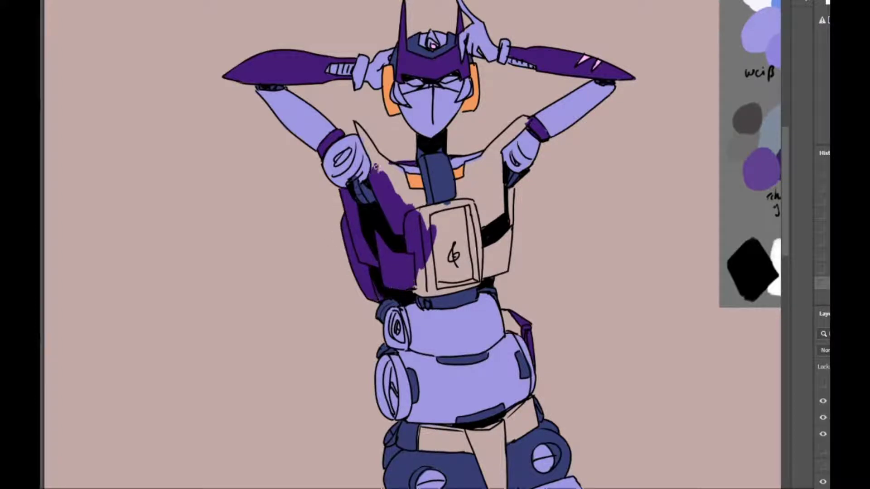
{"action": "left_click_drag", "start_coordinate": [374, 168], "coordinate": [419, 193]}
{"action": "left_click_drag", "start_coordinate": [471, 174], "coordinate": [434, 250]}
{"action": "mouse_move", "coordinate": [475, 285]}
{"action": "left_mouse_down"}
{"action": "mouse_move", "coordinate": [472, 271]}
{"action": "mouse_move", "coordinate": [502, 252]}
{"action": "left_mouse_up"}
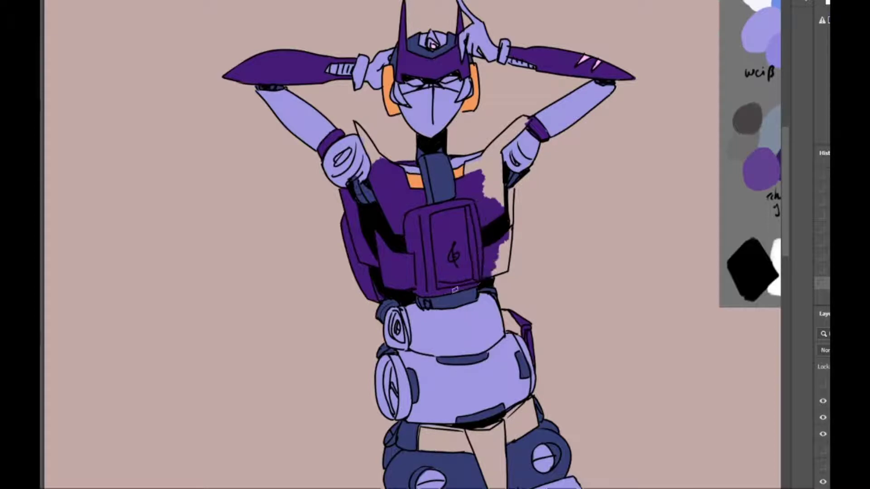
- Complete the dark purple on the chest's shoulder points and right side, and paint the pelvis plates the same colour
{"action": "left_click_drag", "start_coordinate": [481, 168], "coordinate": [504, 140]}
{"action": "mouse_move", "coordinate": [355, 123]}
{"action": "left_mouse_down"}
{"action": "mouse_move", "coordinate": [377, 163]}
{"action": "mouse_move", "coordinate": [469, 152]}
{"action": "mouse_move", "coordinate": [526, 124]}
{"action": "mouse_move", "coordinate": [503, 156]}
{"action": "mouse_move", "coordinate": [471, 163]}
{"action": "mouse_move", "coordinate": [507, 228]}
{"action": "left_mouse_up"}
{"action": "scroll", "coordinate": [430, 181], "scroll_direction": "down", "scroll_amount": 10}
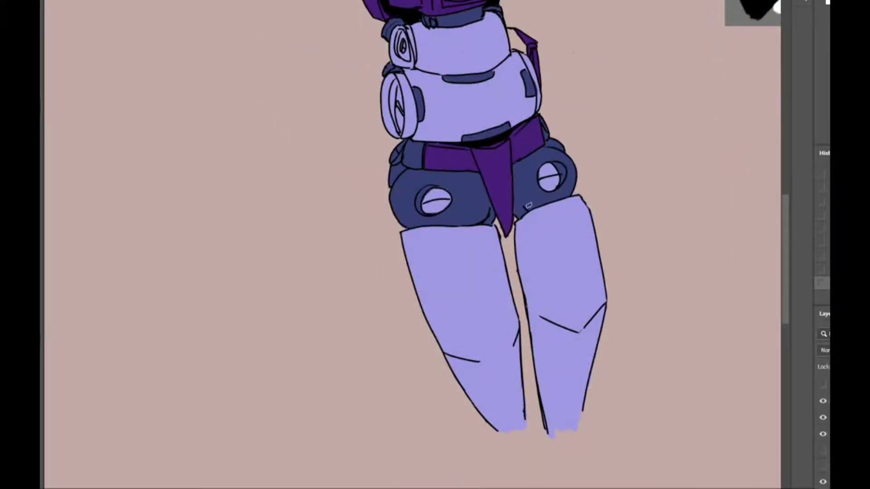
- Shade the face, upper arms and shoulder joints with periwinkle blue, leaving lighter edges
{"action": "scroll", "coordinate": [435, 245], "scroll_direction": "up", "scroll_amount": 10}
{"action": "scroll", "coordinate": [435, 245], "scroll_direction": "right", "scroll_amount": 10}
{"action": "scroll", "coordinate": [435, 245], "scroll_direction": "left", "scroll_amount": 8}
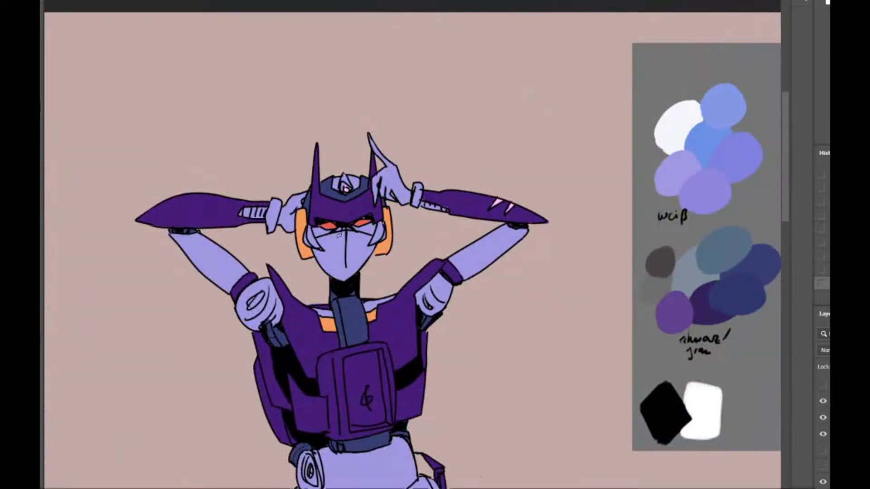
{"action": "scroll", "coordinate": [435, 244], "scroll_direction": "down", "scroll_amount": 3}
{"action": "scroll", "coordinate": [435, 244], "scroll_direction": "down", "scroll_amount": 2}
{"action": "scroll", "coordinate": [435, 244], "scroll_direction": "up", "scroll_amount": 2}
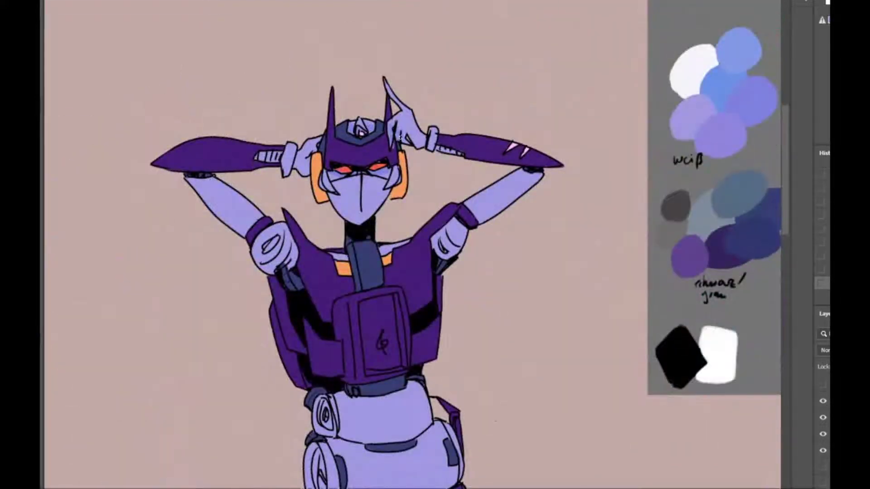
{"action": "left_click_drag", "start_coordinate": [343, 182], "coordinate": [374, 221]}
{"action": "left_click_drag", "start_coordinate": [196, 178], "coordinate": [255, 228]}
{"action": "mouse_move", "coordinate": [528, 175]}
{"action": "left_mouse_down"}
{"action": "mouse_move", "coordinate": [466, 212]}
{"action": "mouse_move", "coordinate": [474, 220]}
{"action": "left_mouse_up"}
{"action": "left_click_drag", "start_coordinate": [459, 228], "coordinate": [432, 256]}
{"action": "left_click_drag", "start_coordinate": [260, 233], "coordinate": [292, 262]}
- Shade the two light waist segments with periwinkle blue, leaving paler strips along both sides
{"action": "scroll", "coordinate": [358, 217], "scroll_direction": "down", "scroll_amount": 5}
{"action": "mouse_move", "coordinate": [323, 217]}
{"action": "left_mouse_down"}
{"action": "mouse_move", "coordinate": [359, 219]}
{"action": "mouse_move", "coordinate": [426, 172]}
{"action": "left_mouse_up"}
{"action": "mouse_move", "coordinate": [358, 208]}
{"action": "left_mouse_down"}
{"action": "mouse_move", "coordinate": [430, 168]}
{"action": "mouse_move", "coordinate": [422, 170]}
{"action": "left_mouse_up"}
{"action": "mouse_move", "coordinate": [372, 272]}
{"action": "left_mouse_down"}
{"action": "mouse_move", "coordinate": [442, 213]}
{"action": "mouse_move", "coordinate": [426, 224]}
{"action": "mouse_move", "coordinate": [439, 234]}
{"action": "left_mouse_up"}
- Shade both legs with periwinkle blue from thigh to lower leg, leaving paler strips along the outer edges
{"action": "scroll", "coordinate": [378, 226], "scroll_direction": "down", "scroll_amount": 3}
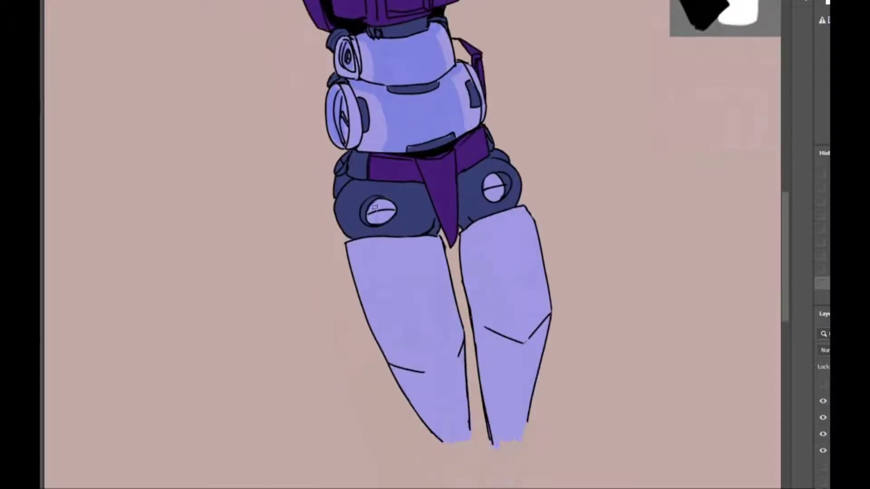
{"action": "scroll", "coordinate": [428, 260], "scroll_direction": "down", "scroll_amount": 3}
{"action": "left_click_drag", "start_coordinate": [385, 114], "coordinate": [462, 311]}
{"action": "left_click_drag", "start_coordinate": [428, 109], "coordinate": [458, 308]}
{"action": "left_click_drag", "start_coordinate": [487, 100], "coordinate": [519, 308]}
{"action": "left_click_drag", "start_coordinate": [544, 82], "coordinate": [521, 207]}
{"action": "mouse_move", "coordinate": [507, 204]}
{"action": "left_mouse_down"}
{"action": "mouse_move", "coordinate": [522, 274]}
{"action": "mouse_move", "coordinate": [535, 213]}
{"action": "left_mouse_up"}
{"action": "mouse_move", "coordinate": [463, 240]}
{"action": "left_mouse_down"}
{"action": "mouse_move", "coordinate": [448, 301]}
{"action": "mouse_move", "coordinate": [444, 249]}
{"action": "left_mouse_up"}
{"action": "scroll", "coordinate": [449, 254], "scroll_direction": "up", "scroll_amount": 2}
{"action": "left_click_drag", "start_coordinate": [408, 181], "coordinate": [447, 188]}
{"action": "mouse_move", "coordinate": [441, 186]}
{"action": "left_mouse_down"}
{"action": "mouse_move", "coordinate": [471, 304]}
{"action": "mouse_move", "coordinate": [435, 218]}
{"action": "left_mouse_up"}
{"action": "mouse_move", "coordinate": [431, 263]}
{"action": "left_mouse_down"}
{"action": "mouse_move", "coordinate": [413, 190]}
{"action": "mouse_move", "coordinate": [446, 247]}
{"action": "left_mouse_up"}
{"action": "left_click_drag", "start_coordinate": [510, 174], "coordinate": [544, 186]}
{"action": "left_click_drag", "start_coordinate": [541, 161], "coordinate": [564, 279]}
{"action": "left_click_drag", "start_coordinate": [558, 245], "coordinate": [532, 281]}
{"action": "left_click_drag", "start_coordinate": [514, 172], "coordinate": [541, 260]}
{"action": "left_click_drag", "start_coordinate": [532, 199], "coordinate": [555, 256]}
{"action": "left_click_drag", "start_coordinate": [519, 161], "coordinate": [541, 208]}
- Shade the dark blue neck plate, waist slots and both hip joints with dark purple
{"action": "scroll", "coordinate": [524, 162], "scroll_direction": "down", "scroll_amount": 5}
{"action": "scroll", "coordinate": [484, 194], "scroll_direction": "up", "scroll_amount": 3}
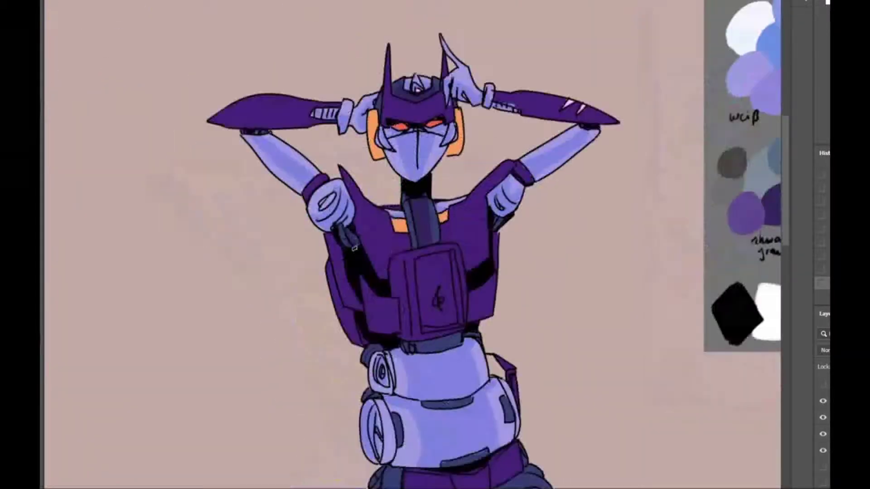
{"action": "scroll", "coordinate": [484, 196], "scroll_direction": "down", "scroll_amount": 2}
{"action": "scroll", "coordinate": [434, 194], "scroll_direction": "down", "scroll_amount": 2}
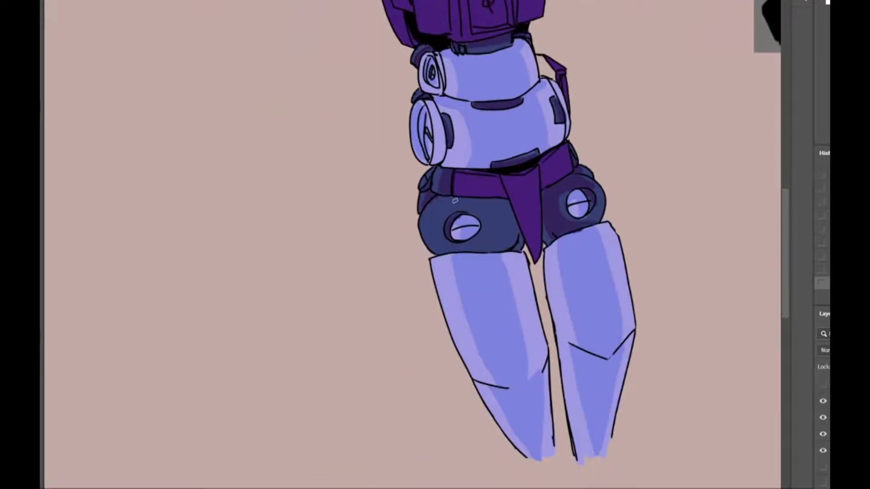
{"action": "scroll", "coordinate": [555, 319], "scroll_direction": "up", "scroll_amount": 2}
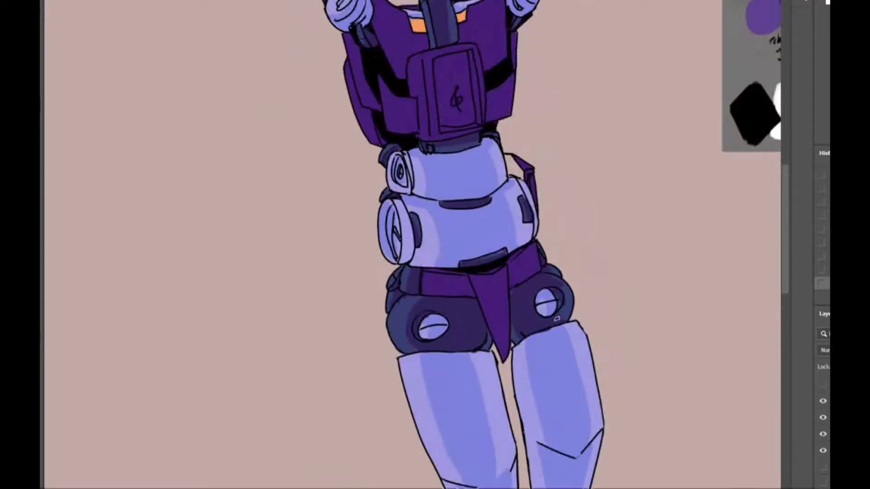
{"action": "scroll", "coordinate": [555, 318], "scroll_direction": "down", "scroll_amount": 3}
- Shade the purple helmet and both forearms with dark blue
{"action": "scroll", "coordinate": [364, 234], "scroll_direction": "up", "scroll_amount": 2}
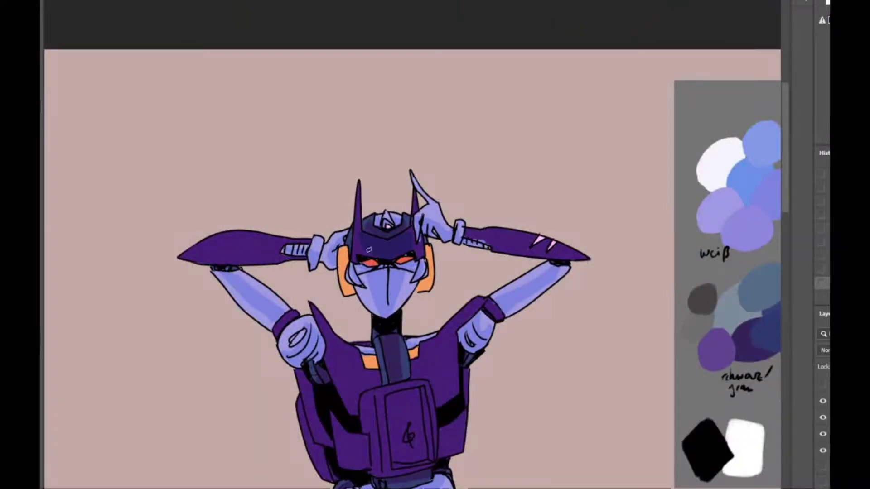
{"action": "scroll", "coordinate": [574, 256], "scroll_direction": "left", "scroll_amount": 3}
{"action": "scroll", "coordinate": [430, 221], "scroll_direction": "down", "scroll_amount": 2}
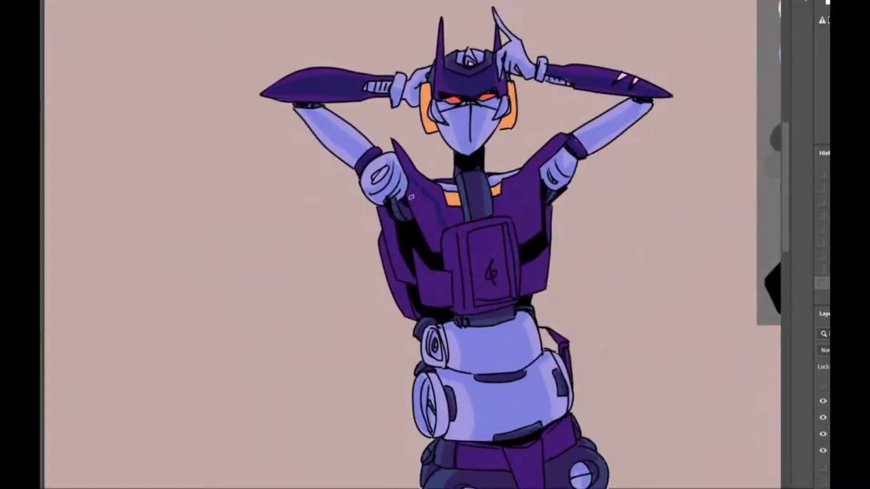
- Shade the purple chest plates, centre chest panel and pelvis plates with dark blue
{"action": "scroll", "coordinate": [455, 236], "scroll_direction": "down", "scroll_amount": 3}
{"action": "scroll", "coordinate": [393, 192], "scroll_direction": "up", "scroll_amount": 3}
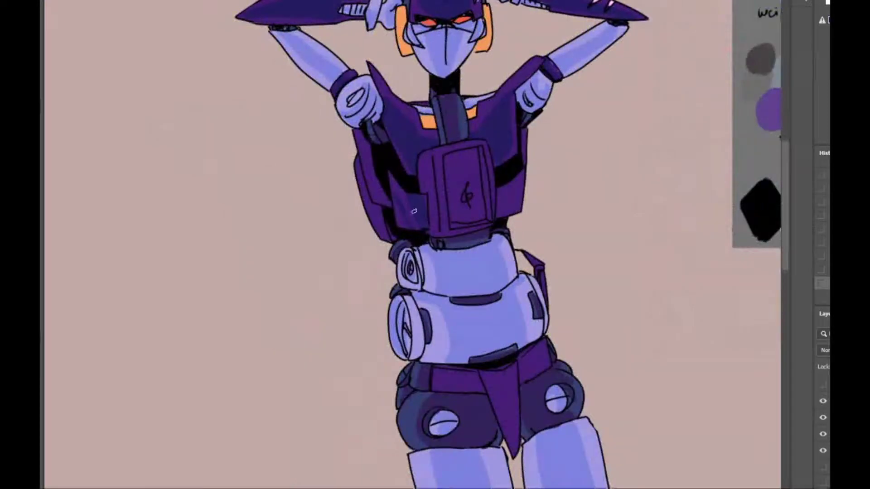
{"action": "scroll", "coordinate": [374, 173], "scroll_direction": "up", "scroll_amount": 2}
{"action": "scroll", "coordinate": [366, 290], "scroll_direction": "right", "scroll_amount": 3}
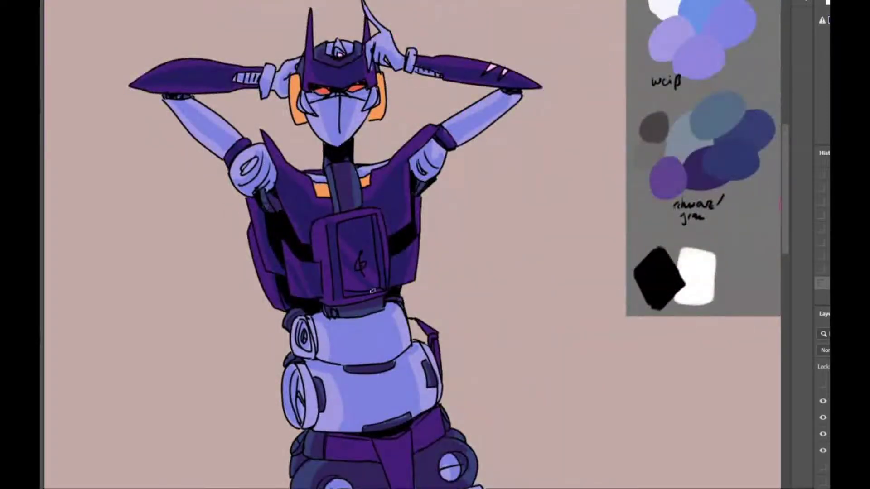
{"action": "scroll", "coordinate": [345, 295], "scroll_direction": "down", "scroll_amount": 5}
{"action": "scroll", "coordinate": [346, 295], "scroll_direction": "left", "scroll_amount": 2}
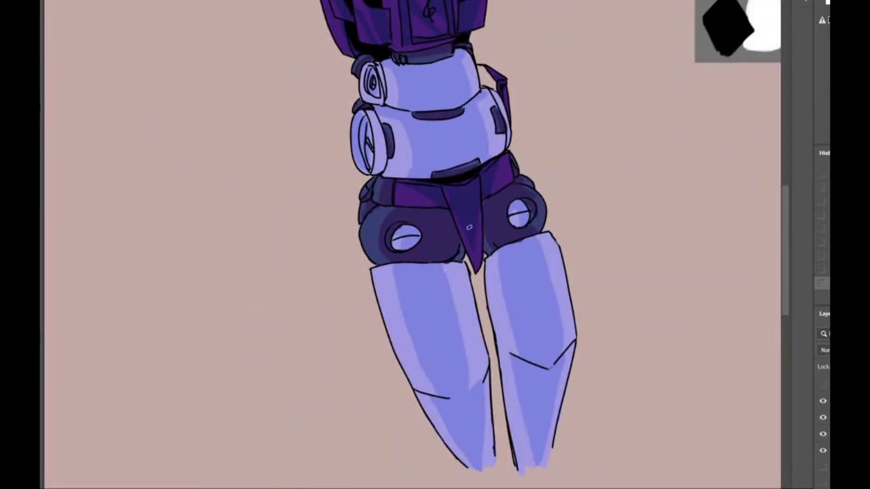
- Shade the orange ear pieces and the orange collar pieces with a reddish brown from the gold palette group
{"action": "scroll", "coordinate": [493, 165], "scroll_direction": "down", "scroll_amount": 3}
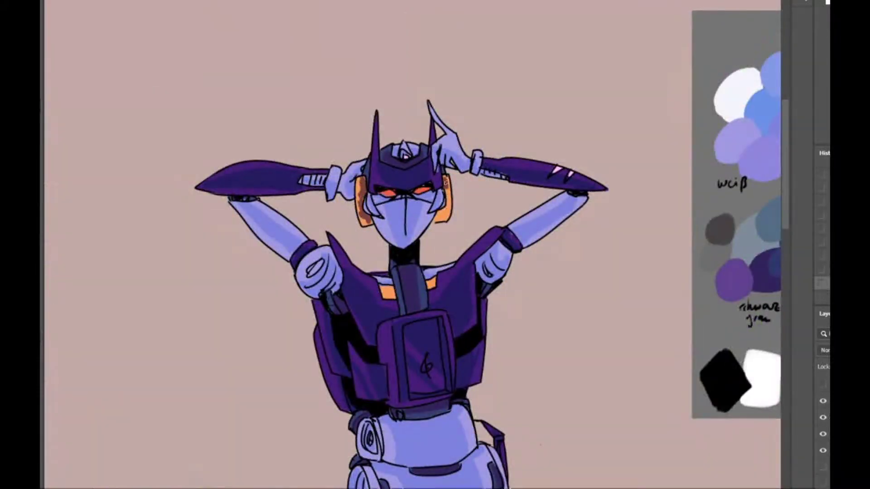
{"action": "scroll", "coordinate": [459, 251], "scroll_direction": "up", "scroll_amount": 3}
{"action": "scroll", "coordinate": [504, 254], "scroll_direction": "down", "scroll_amount": 3}
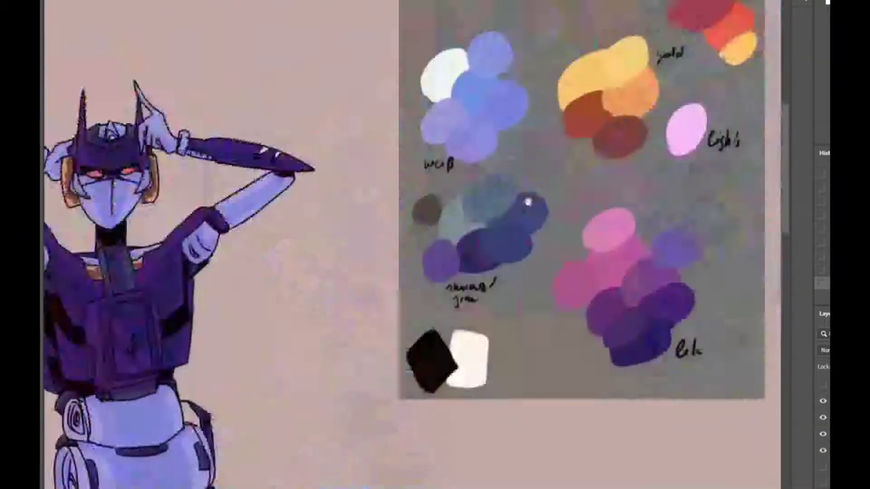
{"action": "scroll", "coordinate": [482, 196], "scroll_direction": "up", "scroll_amount": 3}
{"action": "scroll", "coordinate": [482, 195], "scroll_direction": "right", "scroll_amount": 3}
{"action": "scroll", "coordinate": [482, 195], "scroll_direction": "down", "scroll_amount": 1}
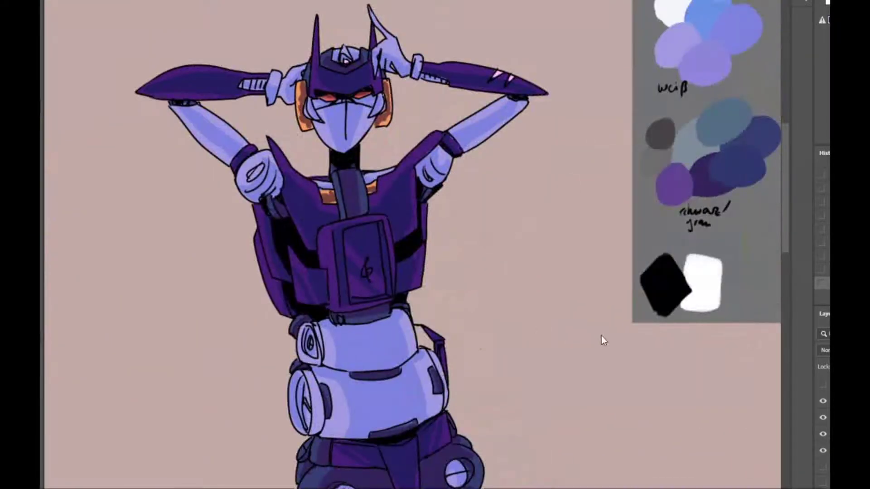
- Brush soft dark violet shadows over the head and body on a new layer set to Multiply
{"action": "scroll", "coordinate": [209, 397], "scroll_direction": "down", "scroll_amount": 5}
{"action": "scroll", "coordinate": [385, 129], "scroll_direction": "down", "scroll_amount": 3}
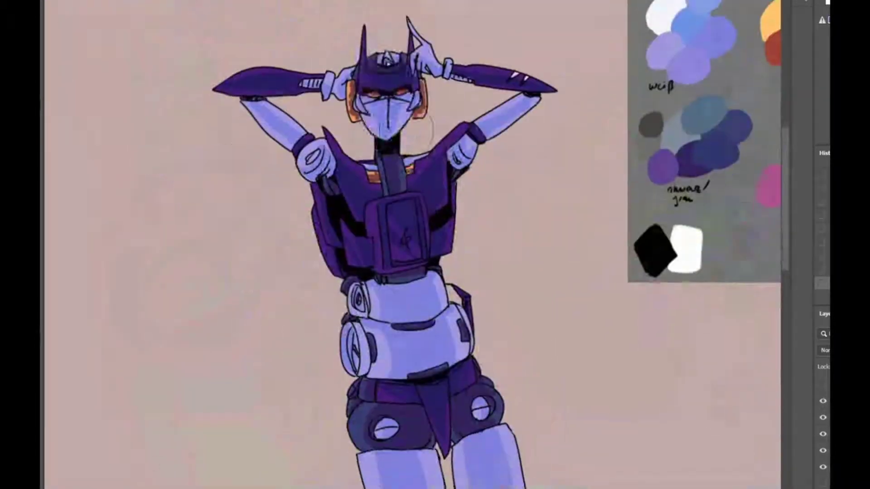
{"action": "scroll", "coordinate": [386, 129], "scroll_direction": "up", "scroll_amount": 3}
{"action": "left_click_drag", "start_coordinate": [385, 129], "coordinate": [558, 103]}
{"action": "scroll", "coordinate": [558, 103], "scroll_direction": "up", "scroll_amount": 5}
{"action": "scroll", "coordinate": [558, 103], "scroll_direction": "down", "scroll_amount": 2}
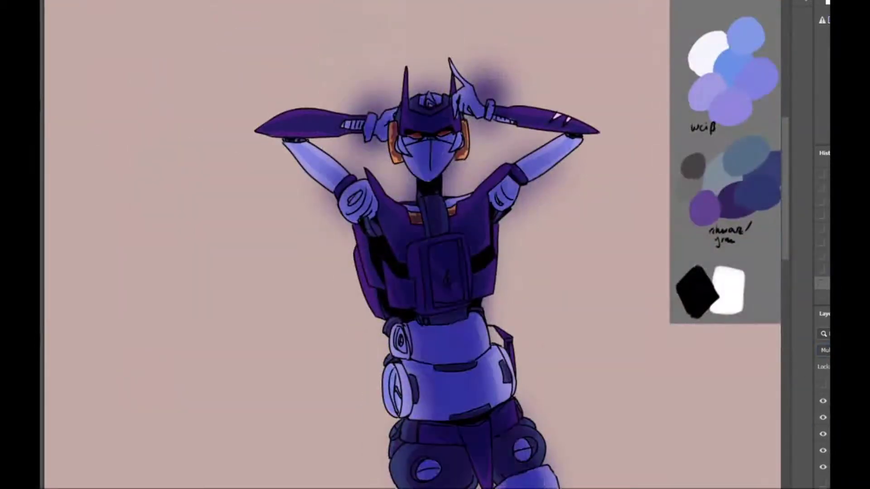
- Brush a soft magenta glow along the outer edges of the arms, chest and waist on a layer set to Screen
{"action": "scroll", "coordinate": [341, 285], "scroll_direction": "up", "scroll_amount": 3}
{"action": "scroll", "coordinate": [341, 285], "scroll_direction": "left", "scroll_amount": 3}
{"action": "mouse_move", "coordinate": [317, 118]}
{"action": "left_mouse_down"}
{"action": "mouse_move", "coordinate": [603, 208]}
{"action": "mouse_move", "coordinate": [611, 97]}
{"action": "left_mouse_up"}
{"action": "scroll", "coordinate": [612, 97], "scroll_direction": "down", "scroll_amount": 3}
{"action": "scroll", "coordinate": [338, 177], "scroll_direction": "up", "scroll_amount": 3}
{"action": "scroll", "coordinate": [337, 176], "scroll_direction": "down", "scroll_amount": 2}
{"action": "key", "text": "ctrl+z"}
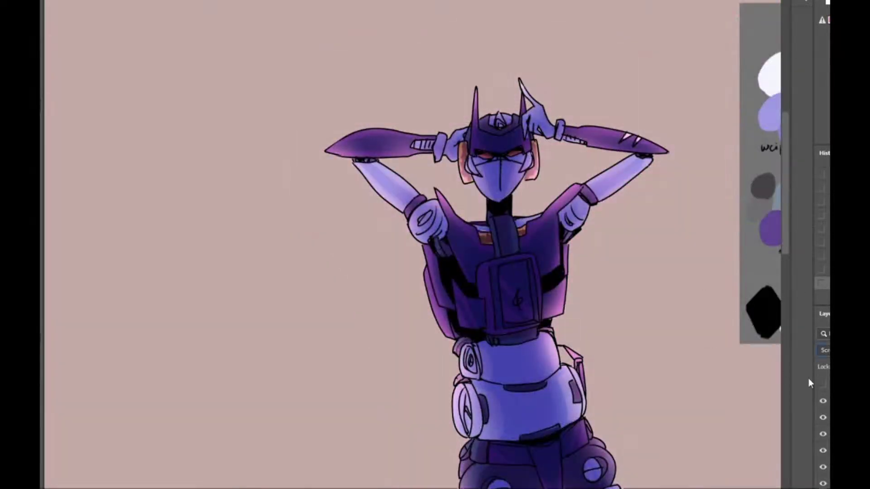
{"action": "scroll", "coordinate": [545, 165], "scroll_direction": "down", "scroll_amount": 3}
{"action": "scroll", "coordinate": [618, 301], "scroll_direction": "up", "scroll_amount": 3}
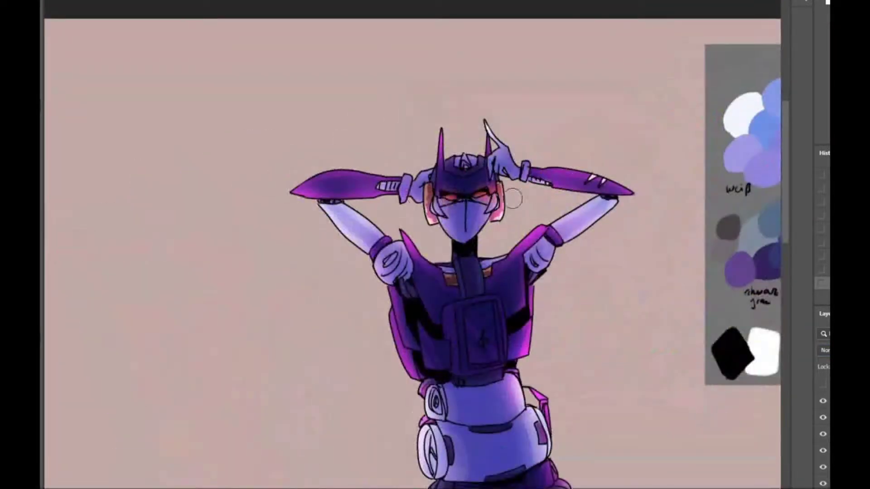
- Paint both eyes as glowing orange irises with dark pupils
{"action": "scroll", "coordinate": [412, 253], "scroll_direction": "down", "scroll_amount": 3}
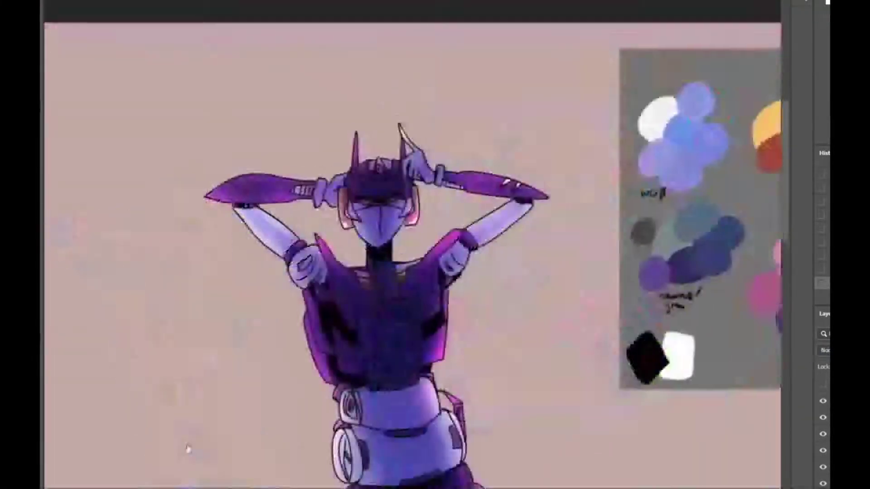
{"action": "key", "text": "ctrl+plus"}
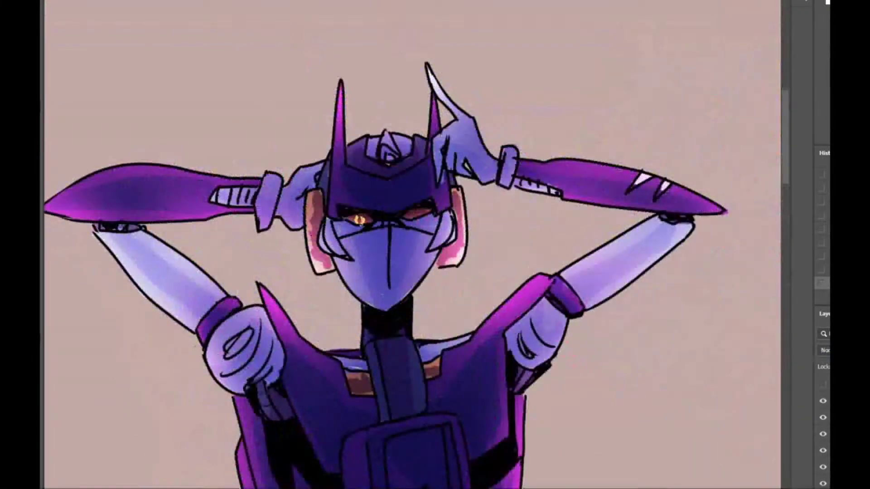
{"action": "key", "text": "ctrl+minus"}
{"action": "key", "text": "ctrl+minus"}
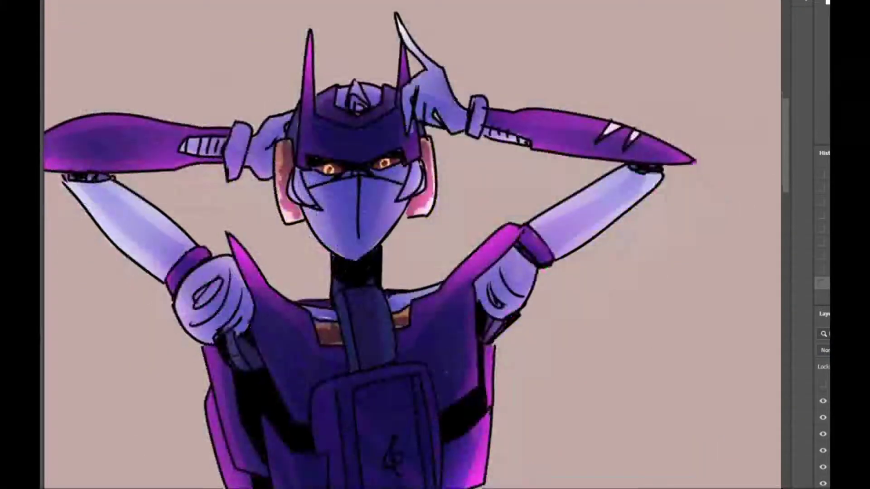
{"action": "key", "text": "ctrl+plus"}
{"action": "key", "text": "ctrl+plus"}
- Add thin white edge highlights to the upper body and start them on the legs
{"action": "left_click_drag", "start_coordinate": [408, 227], "coordinate": [537, 163]}
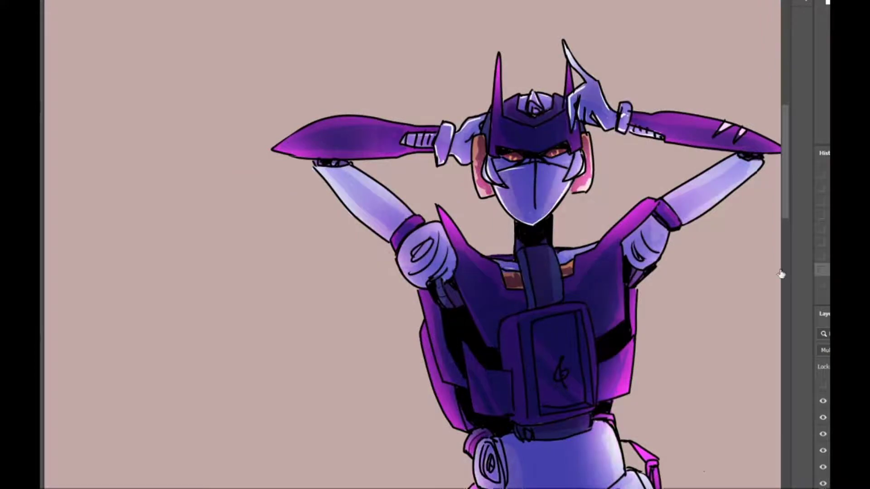
{"action": "left_click_drag", "start_coordinate": [534, 181], "coordinate": [571, 172]}
{"action": "left_click_drag", "start_coordinate": [519, 448], "coordinate": [419, 159]}
{"action": "left_click_drag", "start_coordinate": [498, 317], "coordinate": [473, 32]}
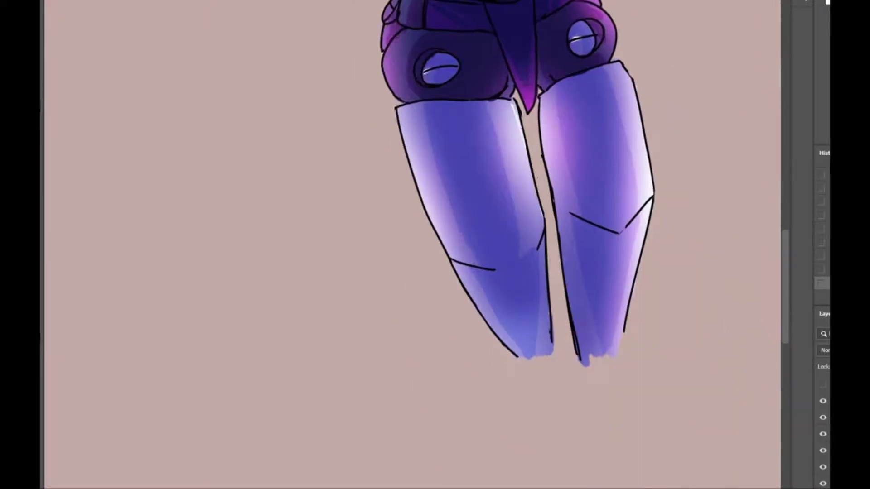
- Add white rim highlights along the leg edges and waist segments, and thin pink ones on the chest plates' outer edges
{"action": "left_click_drag", "start_coordinate": [452, 262], "coordinate": [487, 316]}
{"action": "left_click_drag", "start_coordinate": [631, 225], "coordinate": [656, 198]}
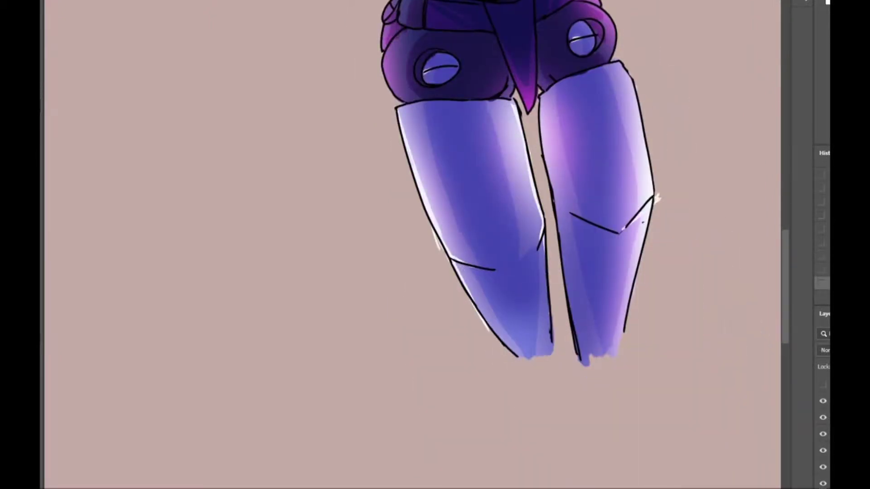
{"action": "left_click_drag", "start_coordinate": [541, 98], "coordinate": [564, 281]}
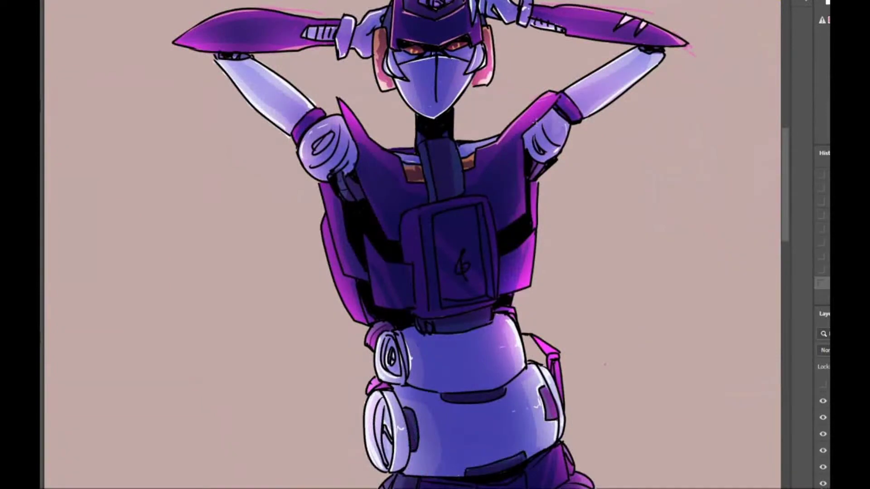
{"action": "scroll", "coordinate": [435, 245], "scroll_direction": "down", "scroll_amount": 3}
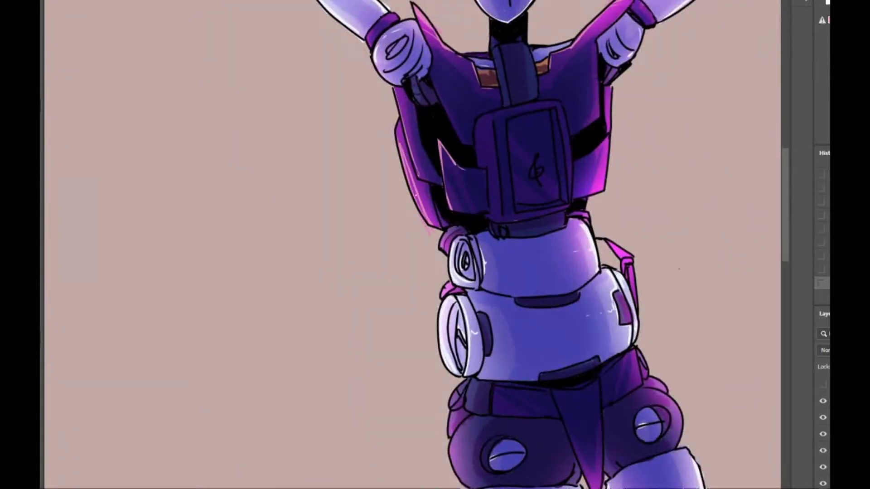